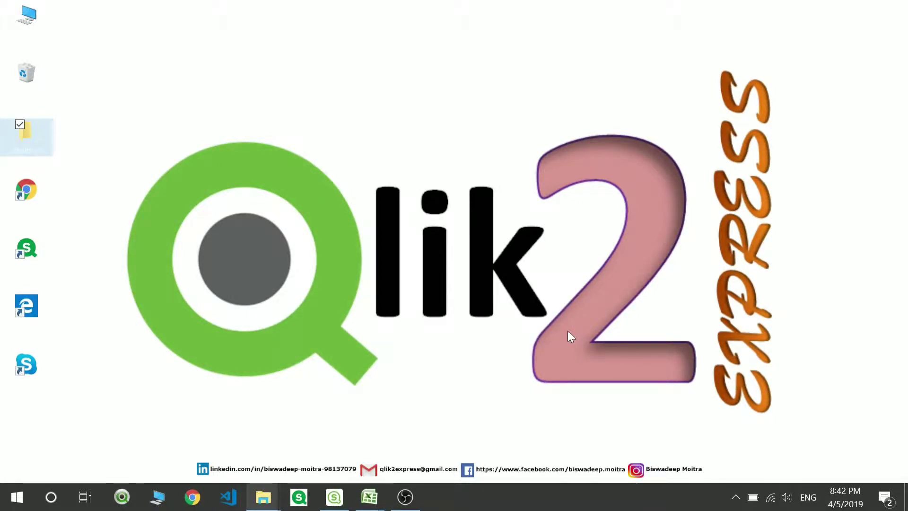
In the Topics workbook, add a 'Col' header in cell N3.
{"action": "mouse_move", "coordinate": [369, 497]}
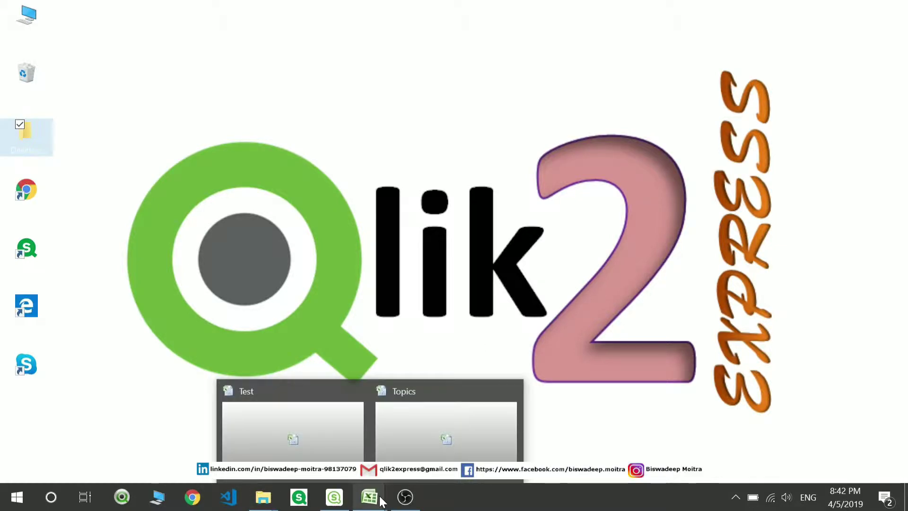
{"action": "left_click", "coordinate": [412, 461]}
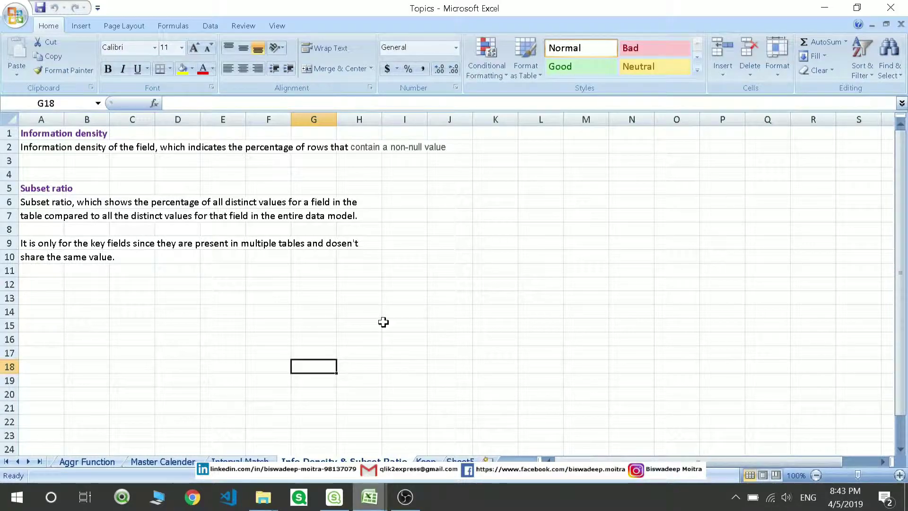
{"action": "left_click", "coordinate": [644, 165]}
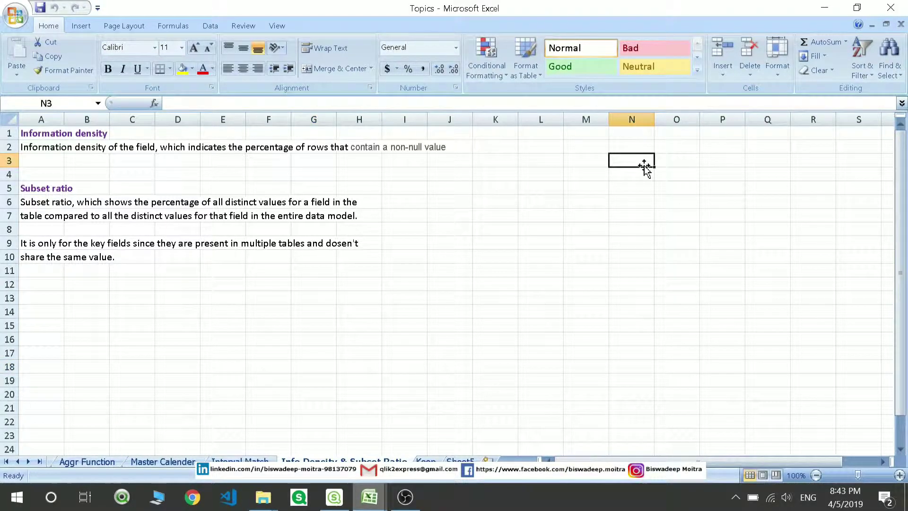
{"action": "type", "text": "Col"}
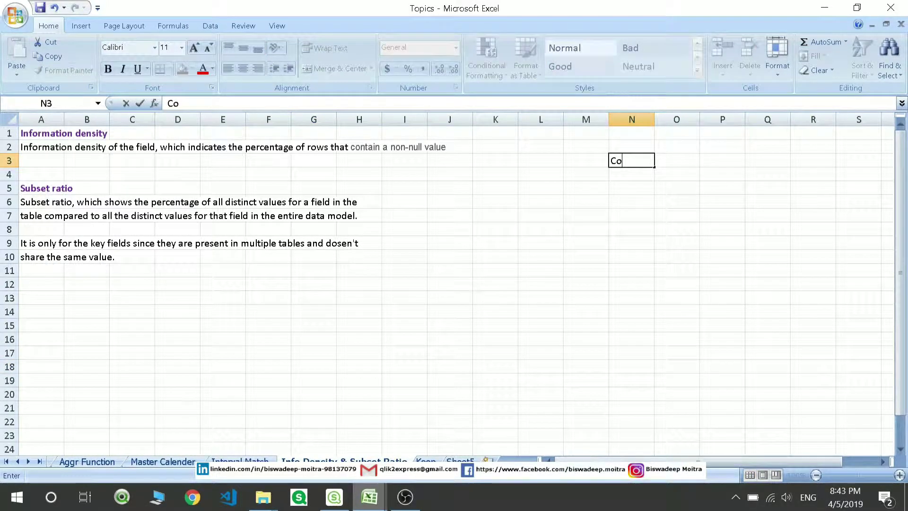
{"action": "key", "text": "Return"}
Enter the values 1 to 5 down column N beneath the Col header.
{"action": "key", "text": "Return"}
{"action": "type", "text": "2"}
{"action": "key", "text": "Return"}
{"action": "type", "text": "3"}
{"action": "key", "text": "Return"}
{"action": "type", "text": "4"}
{"action": "key", "text": "Return"}
{"action": "type", "text": "5"}
{"action": "key", "text": "Return"}
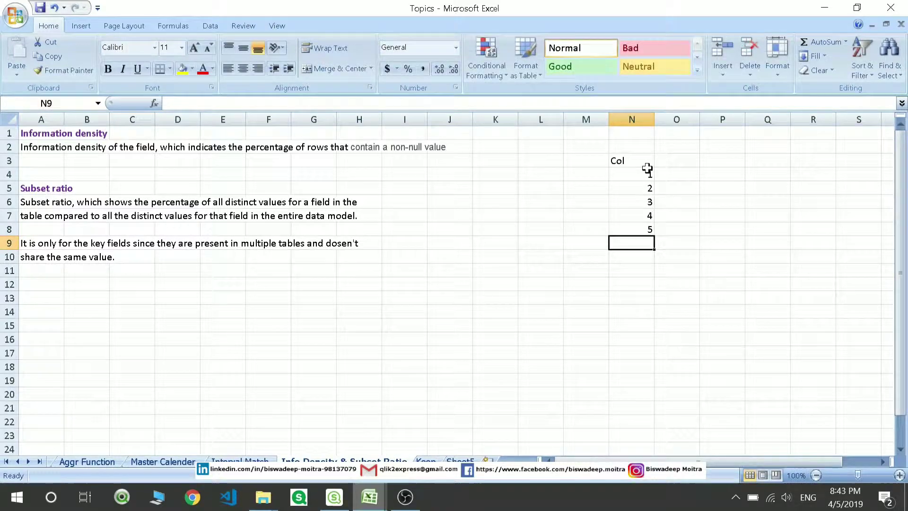
Leave N9 blank, enter 7 to 10 below it, and select N4:N13 to see the sum.
{"action": "key", "text": "Return"}
{"action": "type", "text": "7"}
{"action": "key", "text": "Return"}
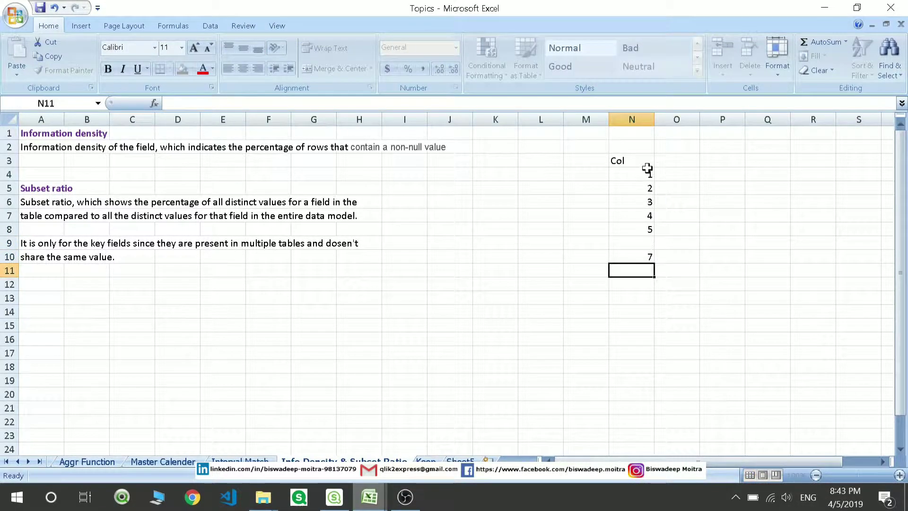
{"action": "type", "text": "8"}
{"action": "key", "text": "Return"}
{"action": "type", "text": "9"}
{"action": "key", "text": "Return"}
{"action": "type", "text": "10"}
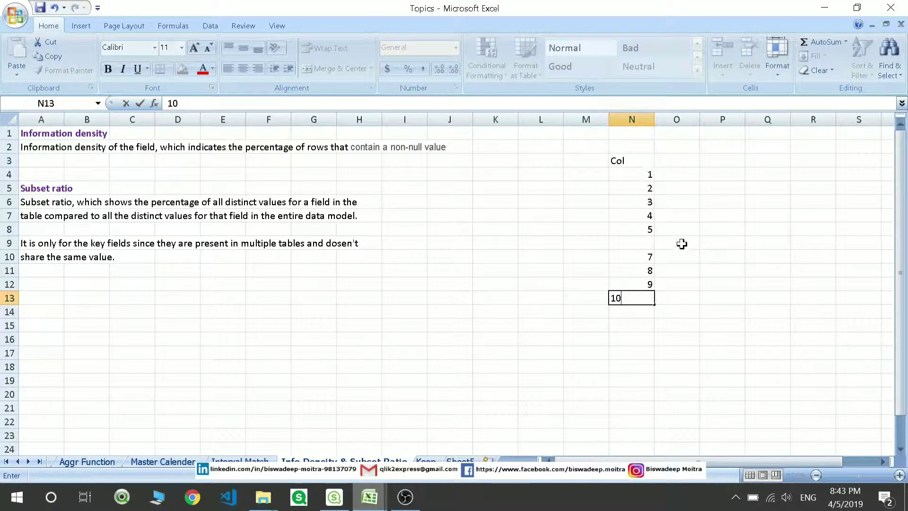
{"action": "left_click", "coordinate": [685, 255]}
{"action": "left_click", "coordinate": [628, 174]}
{"action": "left_click_drag", "start_coordinate": [632, 175], "coordinate": [634, 300]}
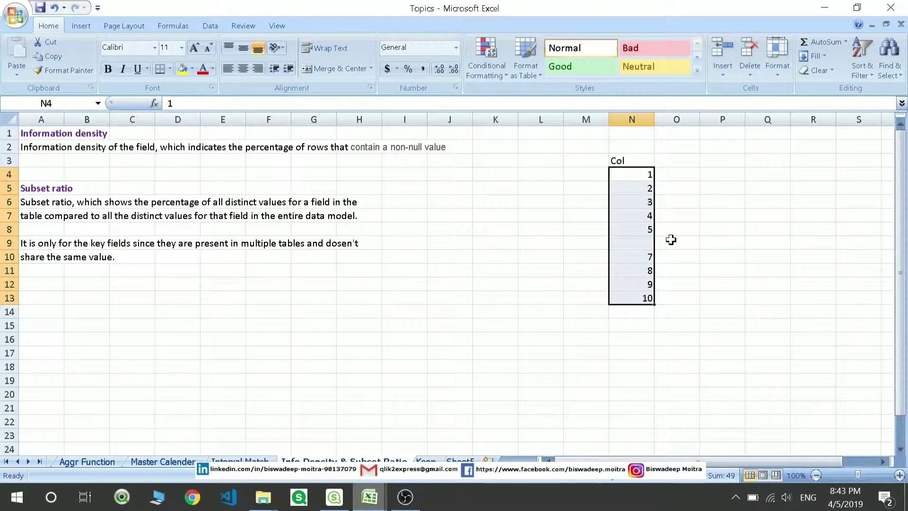
Enter the formula =9/10 in cell P6 so it displays 0.9.
{"action": "left_click", "coordinate": [713, 202]}
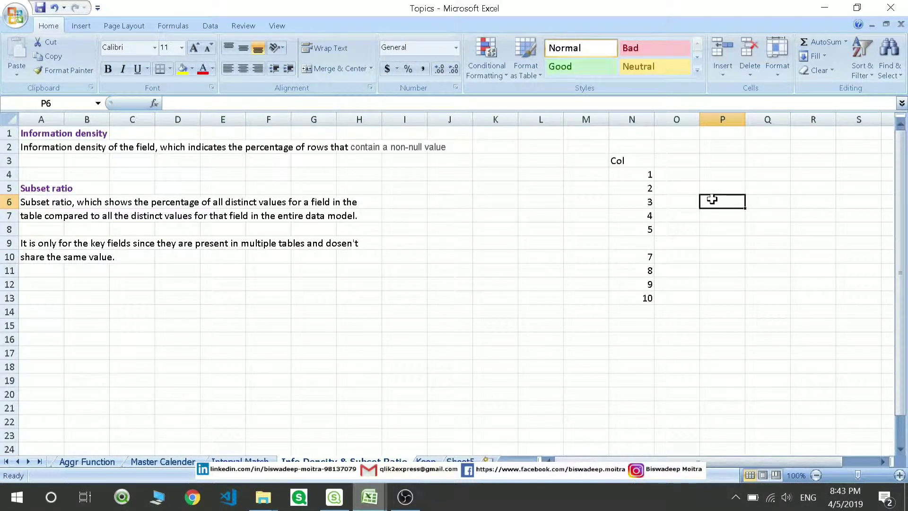
{"action": "type", "text": "="}
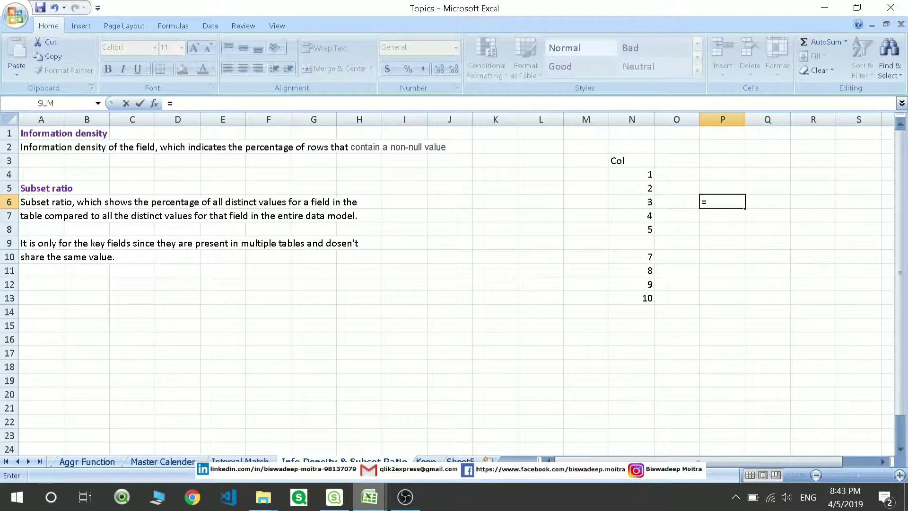
{"action": "type", "text": "9/10"}
{"action": "key", "text": "Return"}
{"action": "left_click", "coordinate": [713, 199]}
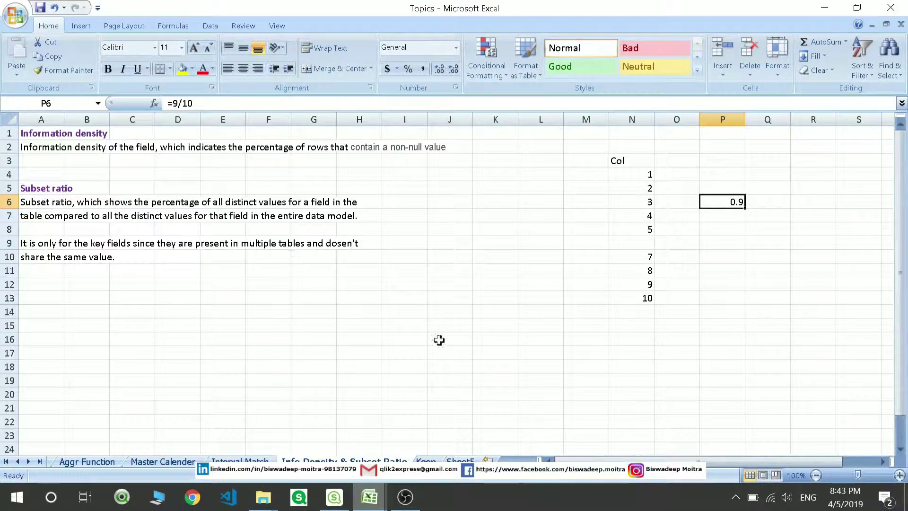
Bring the Test workbook to the front from the taskbar.
{"action": "left_click", "coordinate": [335, 496]}
{"action": "mouse_move", "coordinate": [369, 496]}
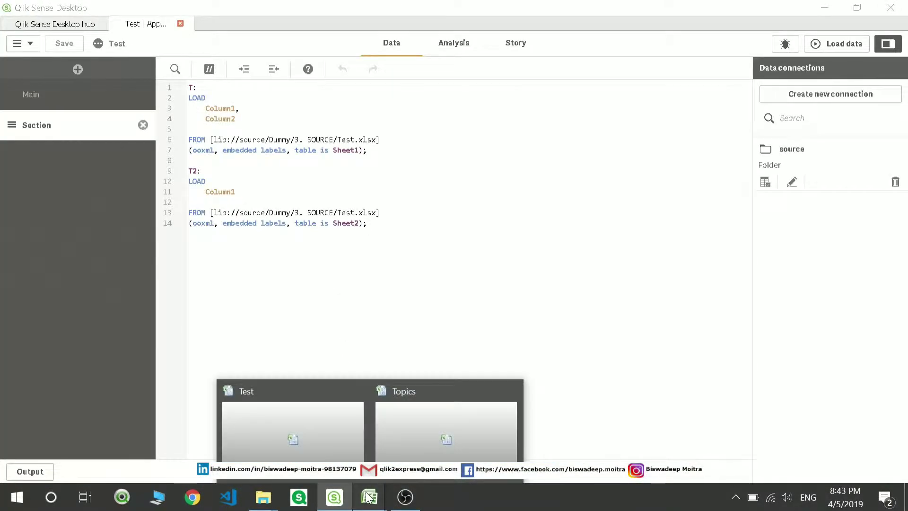
{"action": "left_click", "coordinate": [317, 438]}
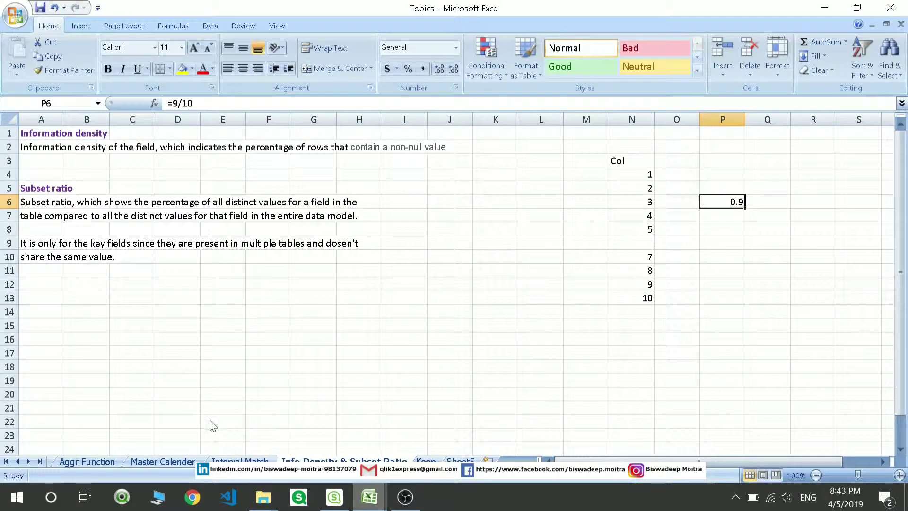
{"action": "left_click", "coordinate": [157, 228]}
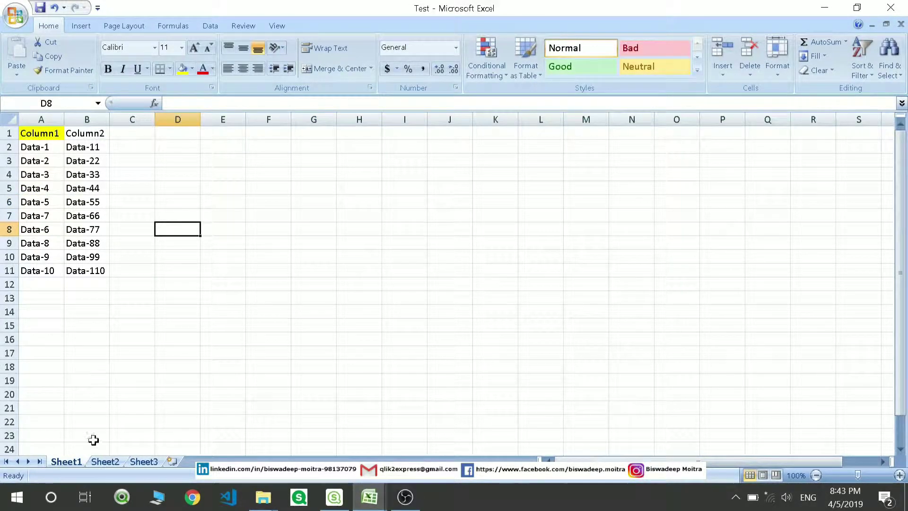
Delete Data-6 from cell A8 in Column1 on Sheet1.
{"action": "left_click", "coordinate": [74, 286]}
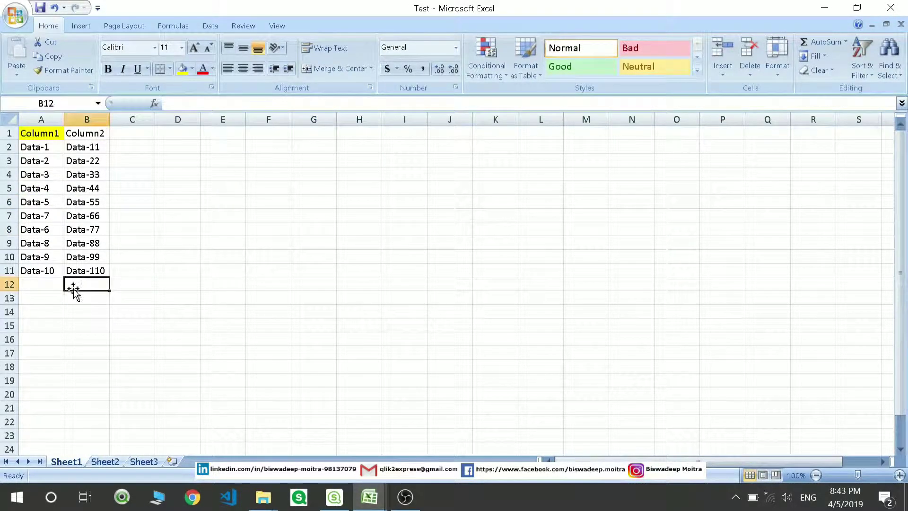
{"action": "left_click", "coordinate": [37, 134]}
{"action": "left_click_drag", "start_coordinate": [54, 134], "coordinate": [98, 270]}
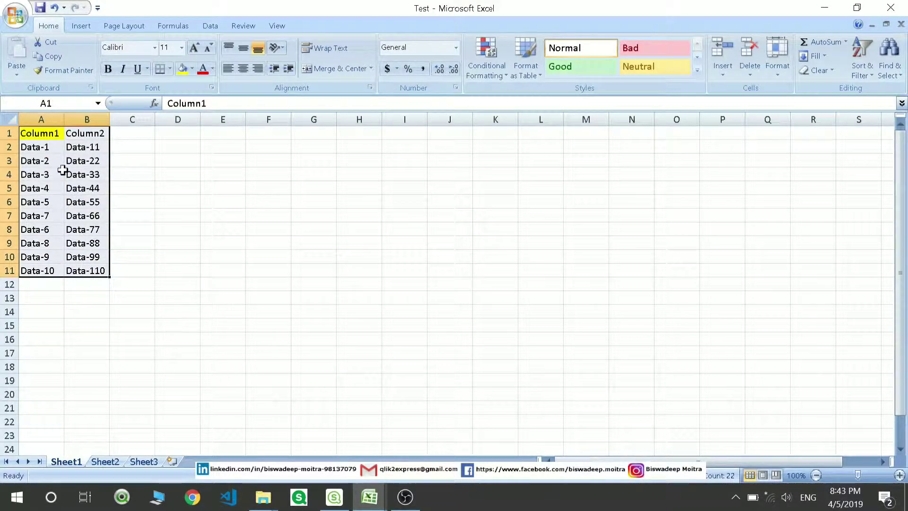
{"action": "left_click", "coordinate": [52, 134]}
{"action": "left_click_drag", "start_coordinate": [52, 134], "coordinate": [83, 136]}
{"action": "left_click", "coordinate": [60, 161]}
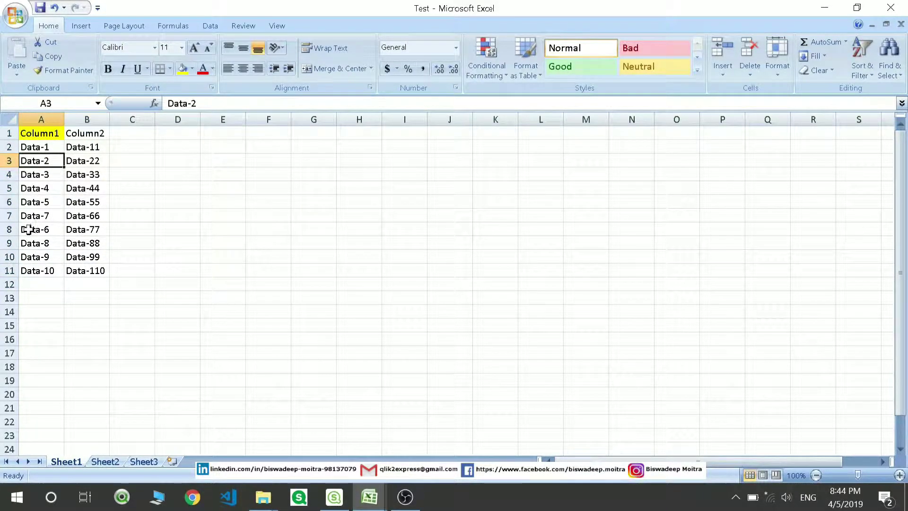
{"action": "left_click", "coordinate": [53, 230]}
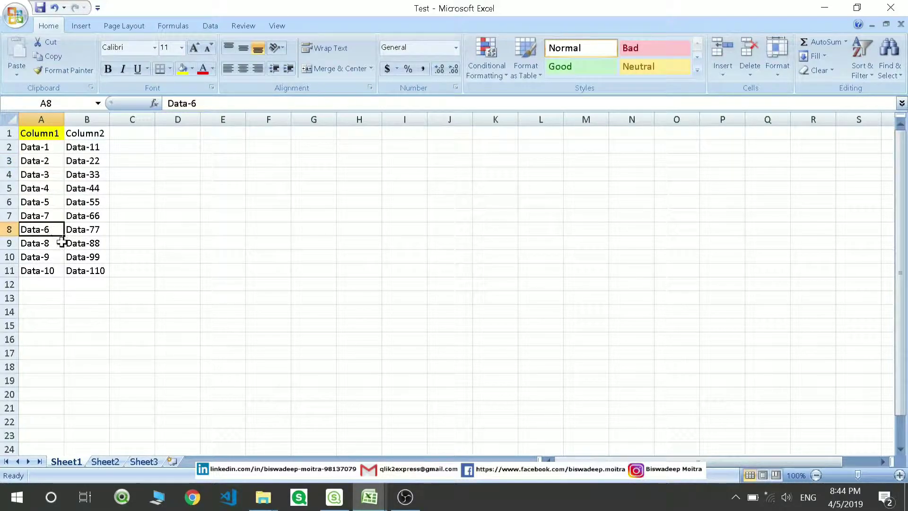
{"action": "key", "text": "Delete"}
Select the Column1 values to check their count with A8 now empty.
{"action": "left_click", "coordinate": [102, 216]}
{"action": "left_click", "coordinate": [51, 145]}
{"action": "left_click_drag", "start_coordinate": [51, 145], "coordinate": [47, 264]}
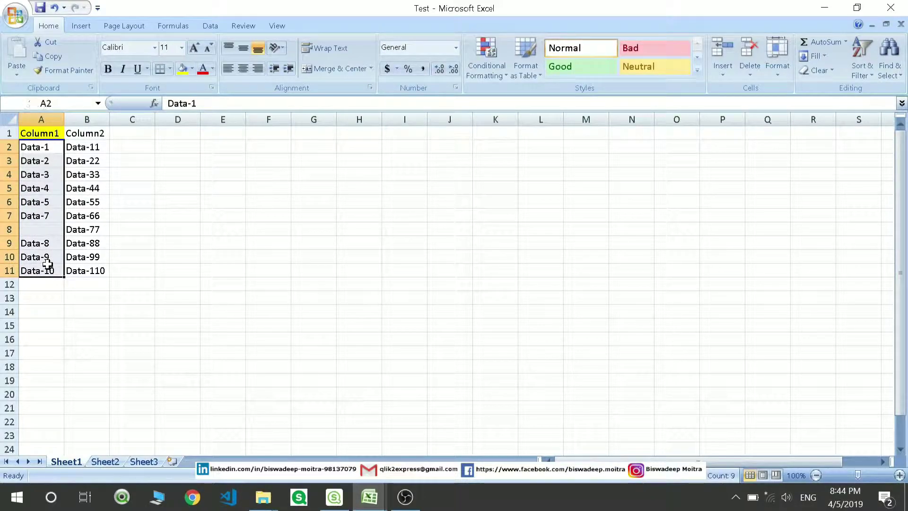
{"action": "left_click", "coordinate": [45, 229]}
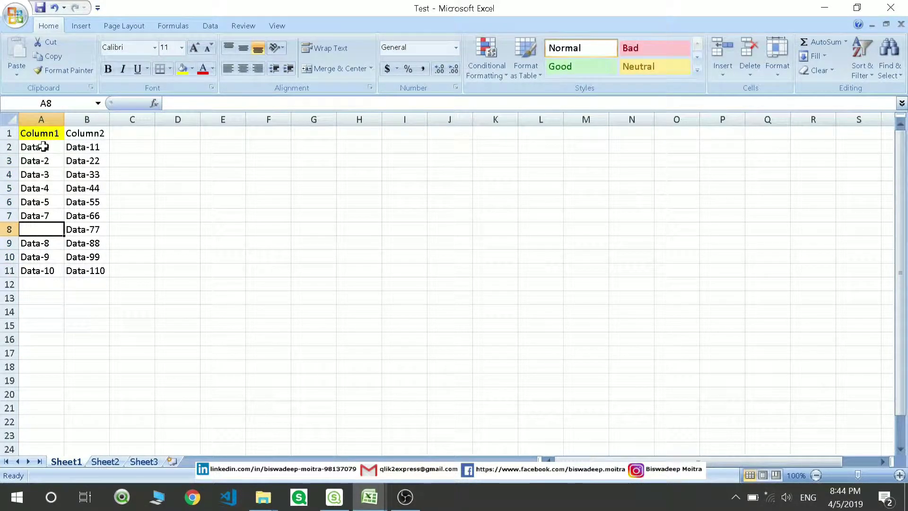
{"action": "left_click_drag", "start_coordinate": [46, 143], "coordinate": [45, 241]}
{"action": "left_click", "coordinate": [41, 229]}
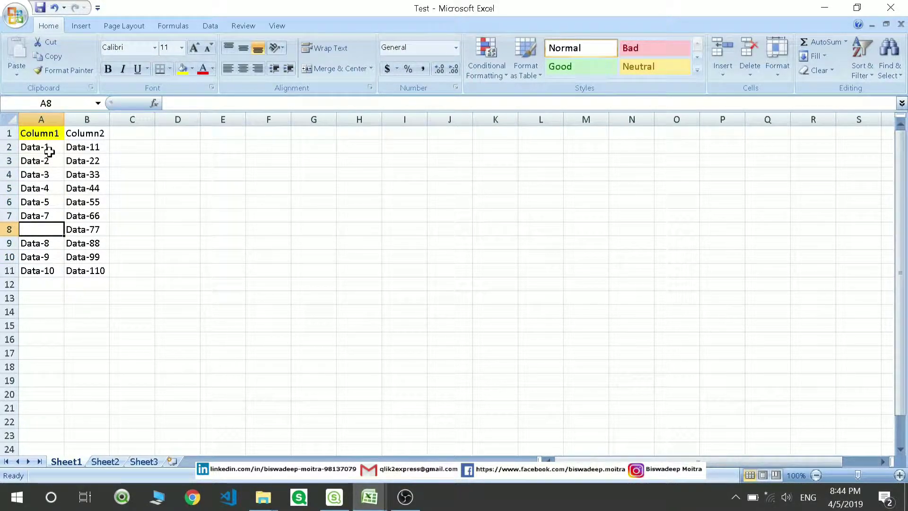
{"action": "left_click_drag", "start_coordinate": [49, 147], "coordinate": [46, 268]}
{"action": "left_click", "coordinate": [129, 204]}
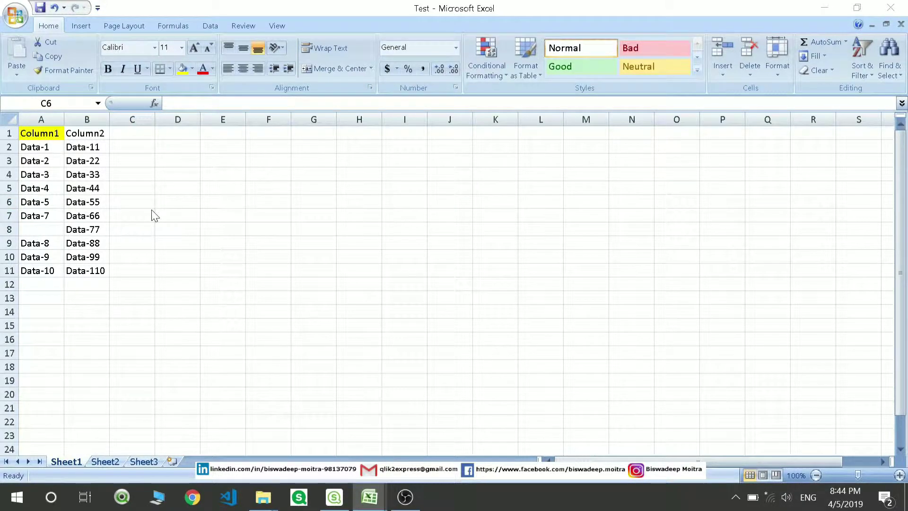
Reload the app so Test.xlsx Sheet1 and Sheet2 load into tables T and T2.
{"action": "key", "text": "alt+Tab"}
{"action": "key", "text": "alt+Tab"}
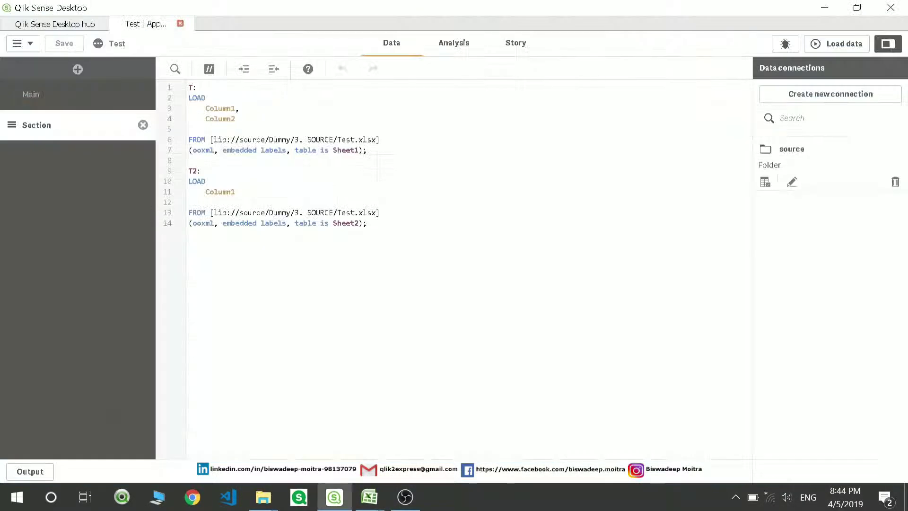
{"action": "left_click", "coordinate": [838, 44]}
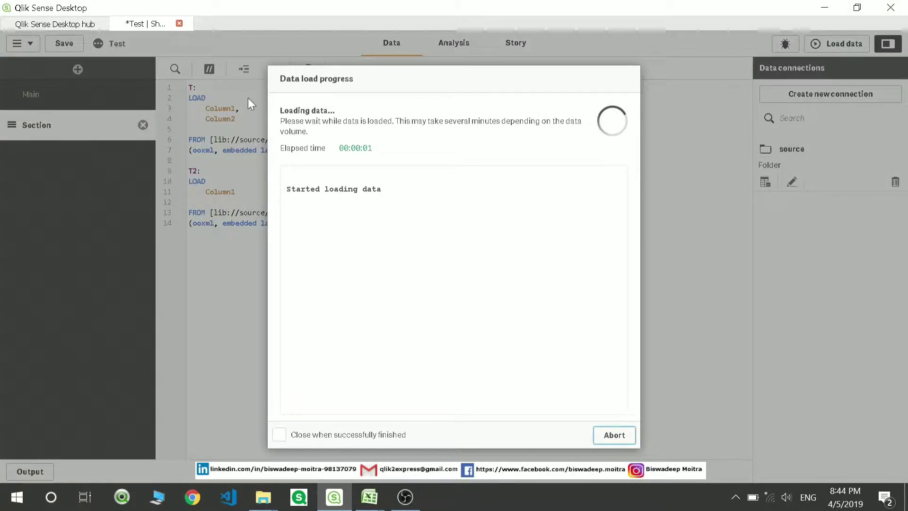
{"action": "left_click", "coordinate": [613, 434]}
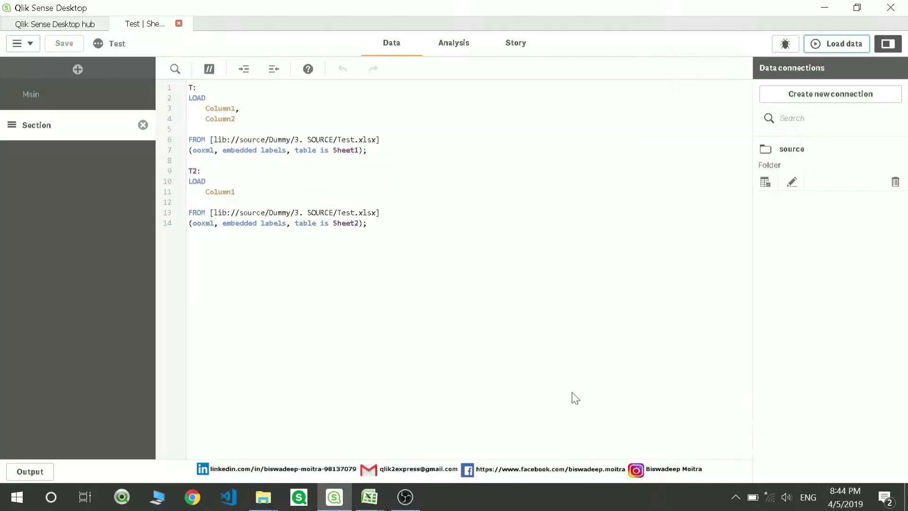
{"action": "double_click", "coordinate": [219, 108]}
{"action": "key", "text": "alt+Tab"}
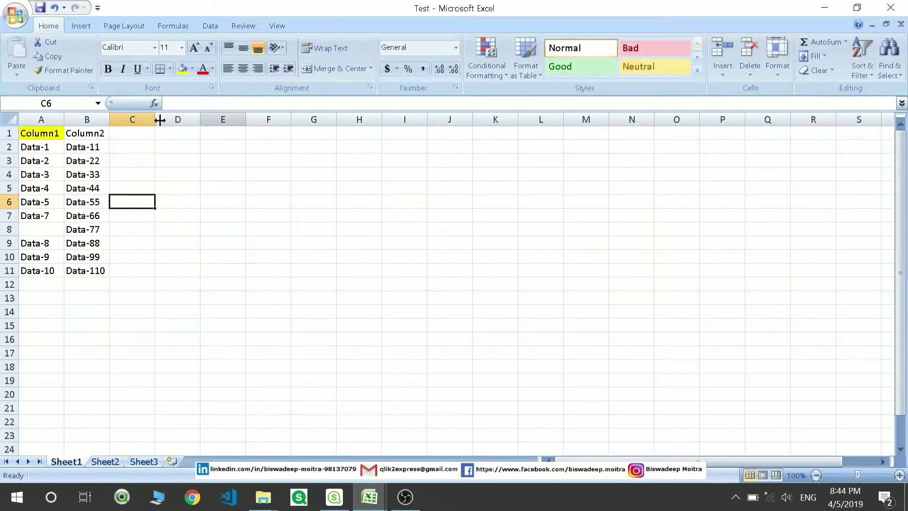
{"action": "key", "text": "alt+Tab"}
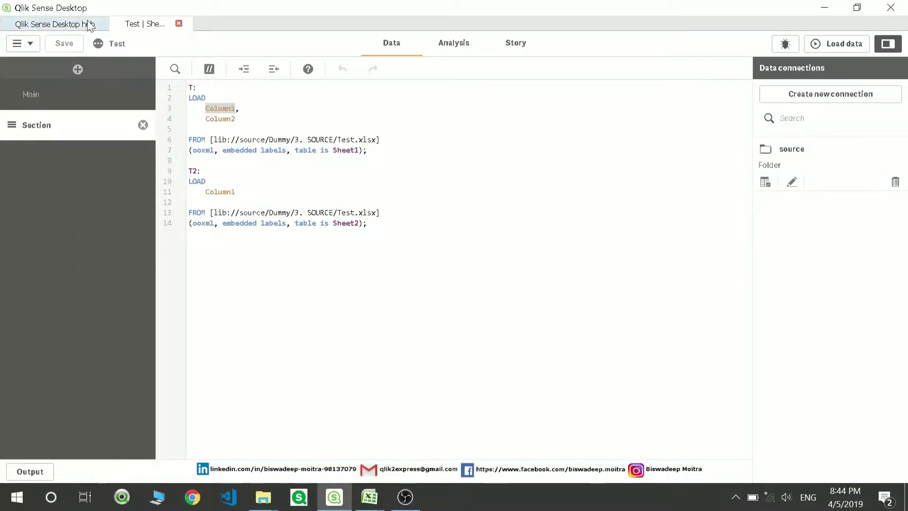
In the data model viewer, move table T and show Column1's 90% density and 90% subset ratio.
{"action": "left_click", "coordinate": [26, 43]}
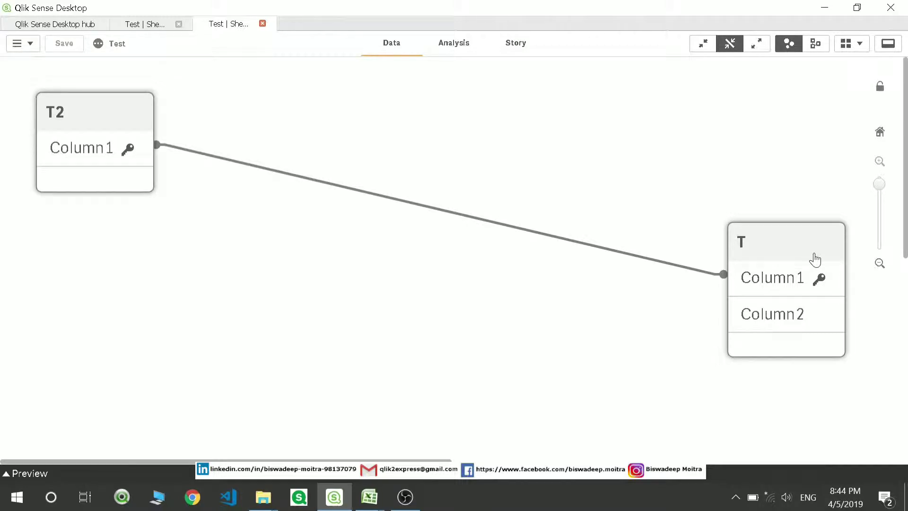
{"action": "left_click", "coordinate": [814, 260]}
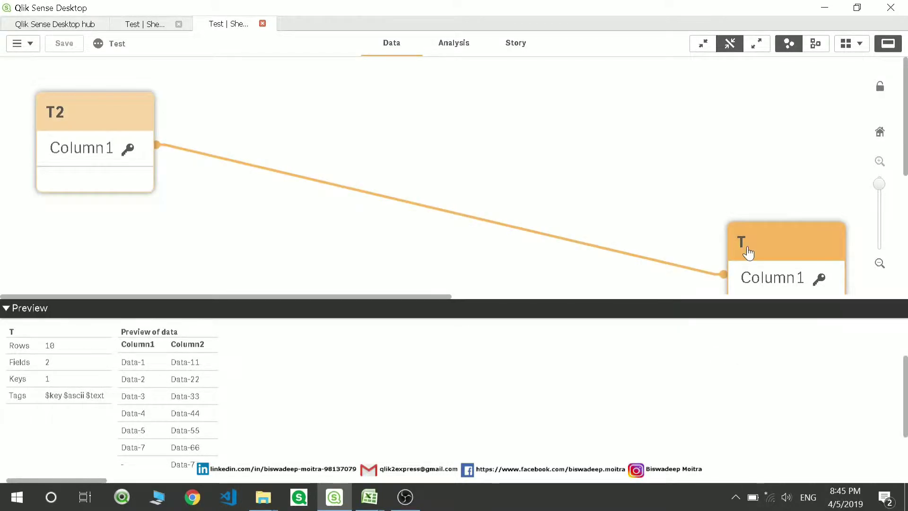
{"action": "left_click_drag", "start_coordinate": [746, 254], "coordinate": [714, 188]}
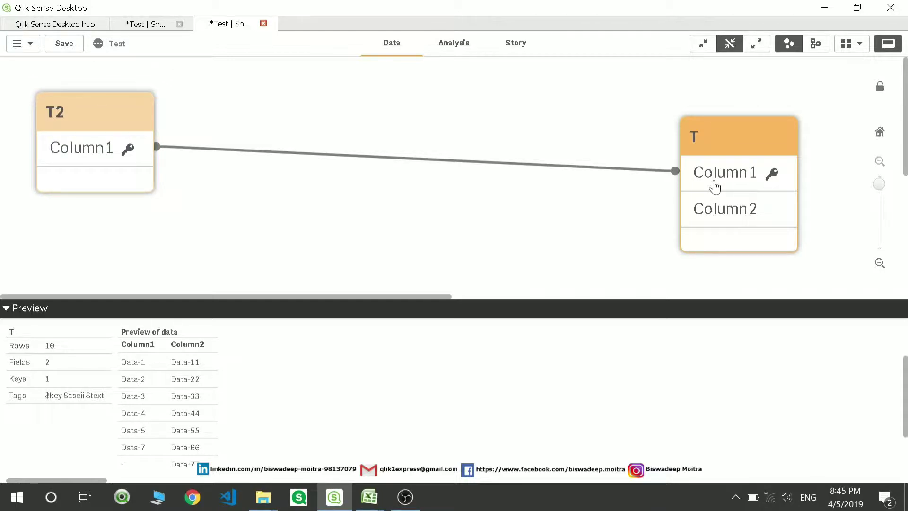
{"action": "left_click", "coordinate": [714, 188]}
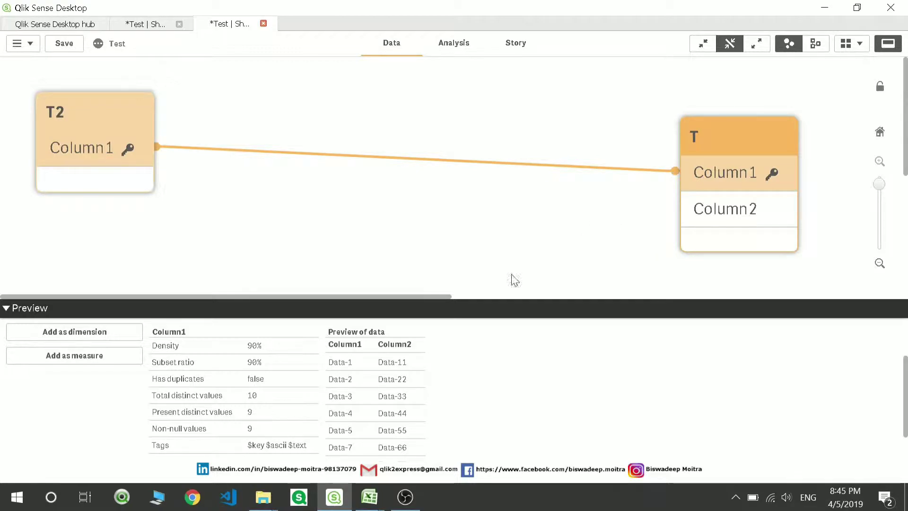
Back in the Topics workbook, fill the blank cell N9 with a second 5.
{"action": "key", "text": "alt+Tab"}
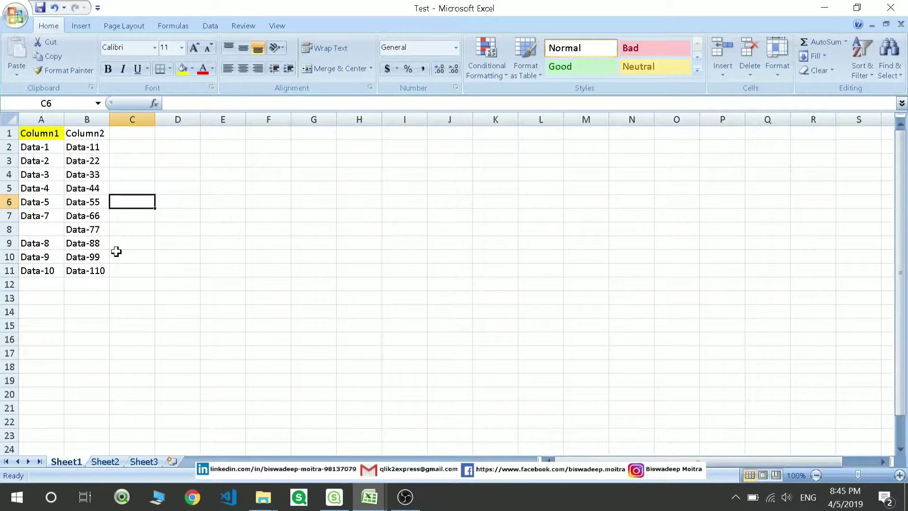
{"action": "key", "text": "alt+Tab"}
{"action": "key", "text": "alt+Tab"}
{"action": "key", "text": "alt+Tab"}
{"action": "left_click", "coordinate": [118, 268]}
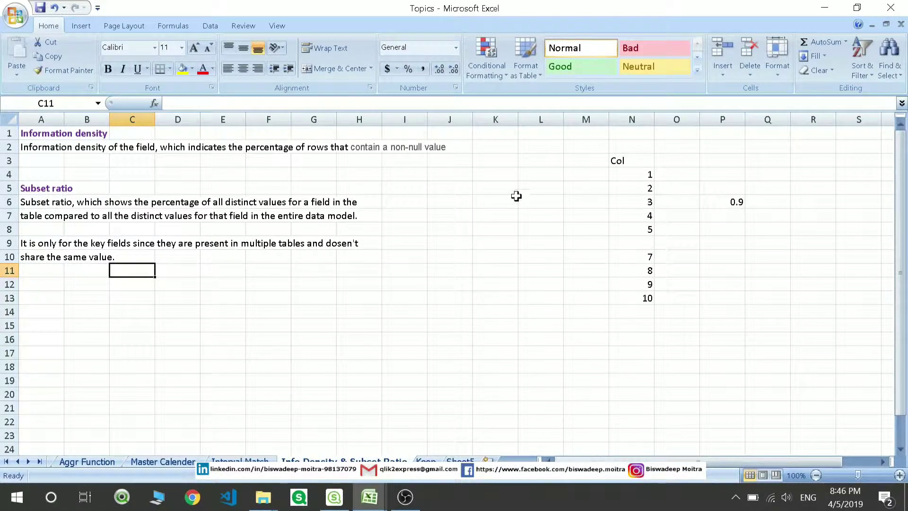
{"action": "left_click", "coordinate": [591, 258]}
{"action": "left_click_drag", "start_coordinate": [638, 175], "coordinate": [639, 274]}
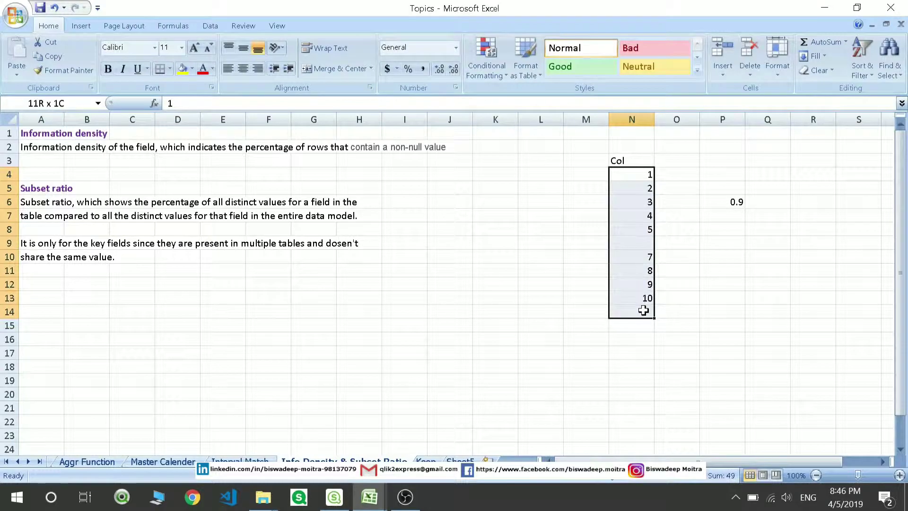
{"action": "left_click_drag", "start_coordinate": [643, 310], "coordinate": [646, 278]}
{"action": "left_click", "coordinate": [647, 278]}
{"action": "left_click", "coordinate": [644, 244]}
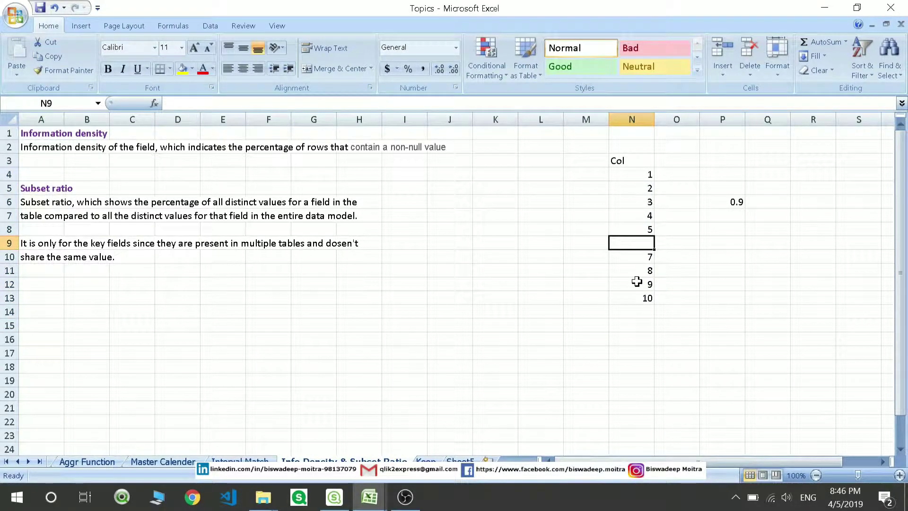
{"action": "type", "text": "5"}
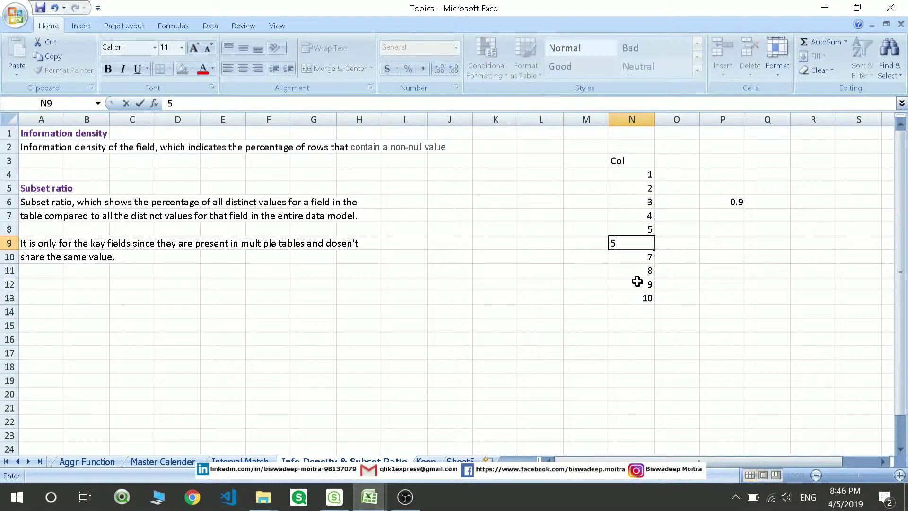
{"action": "left_click", "coordinate": [767, 283]}
Change the 8 in cell N11 to 7.
{"action": "left_click_drag", "start_coordinate": [644, 175], "coordinate": [647, 298]}
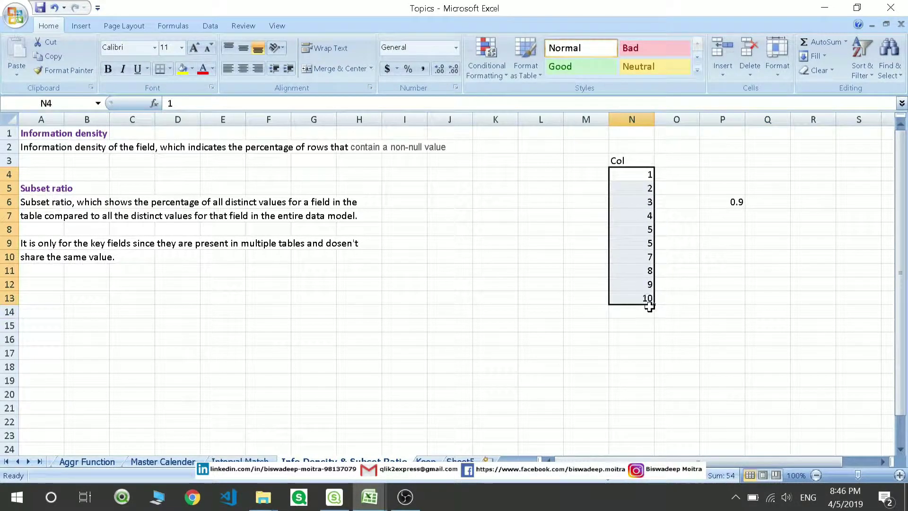
{"action": "left_click", "coordinate": [660, 244]}
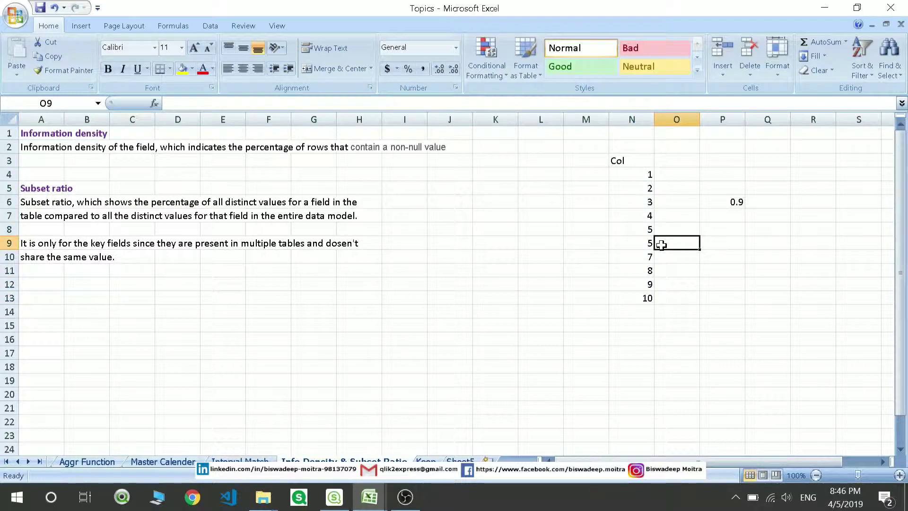
{"action": "left_click", "coordinate": [645, 243]}
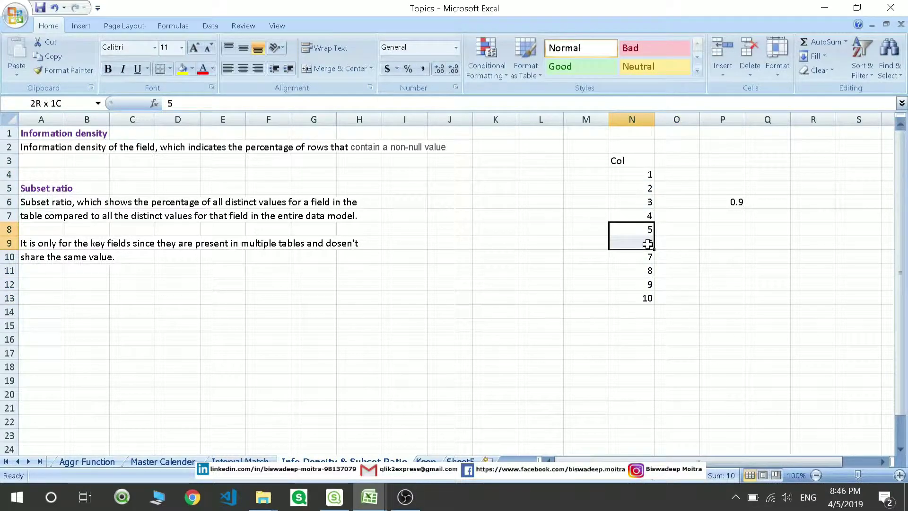
{"action": "left_click", "coordinate": [721, 261]}
{"action": "left_click_drag", "start_coordinate": [646, 175], "coordinate": [657, 295]}
{"action": "left_click", "coordinate": [679, 274]}
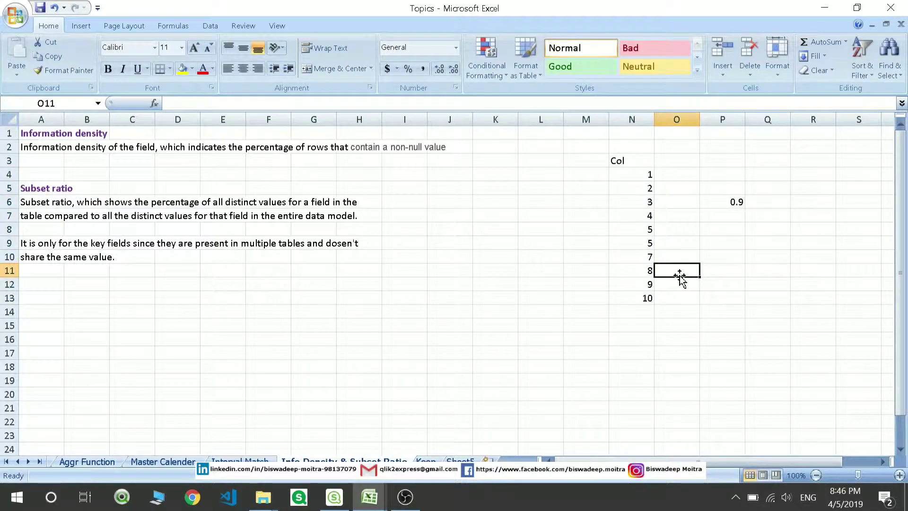
{"action": "left_click", "coordinate": [646, 270]}
{"action": "type", "text": "7"}
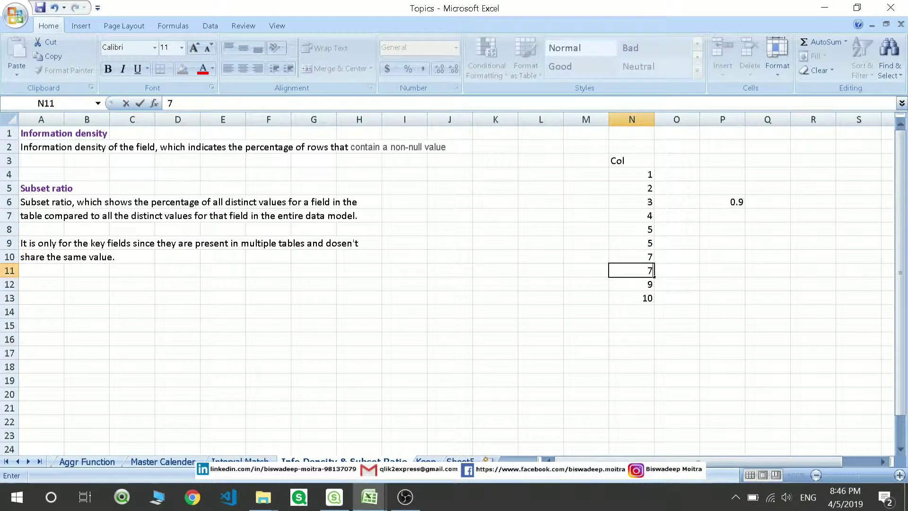
{"action": "left_click", "coordinate": [666, 293]}
Review the Col list, pointing out the duplicate 5s and 7s.
{"action": "left_click_drag", "start_coordinate": [642, 175], "coordinate": [632, 299]}
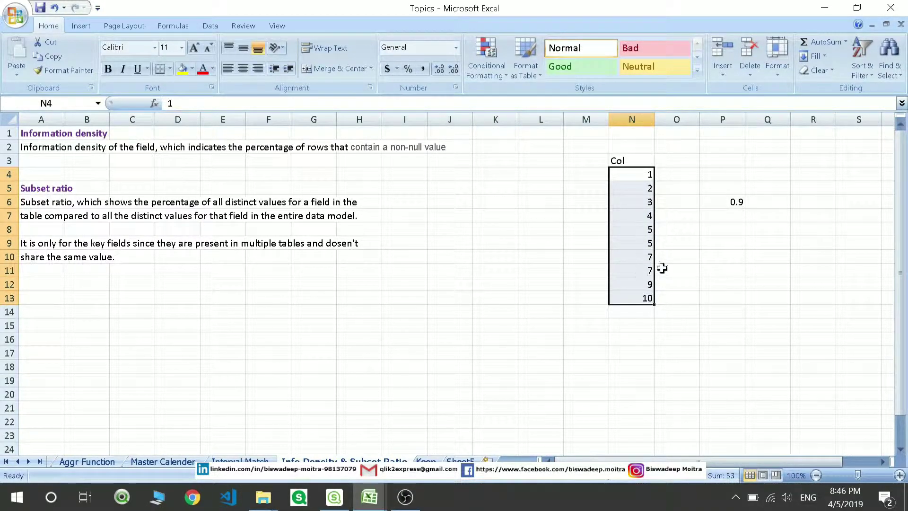
{"action": "left_click", "coordinate": [661, 266]}
{"action": "left_click", "coordinate": [649, 229]}
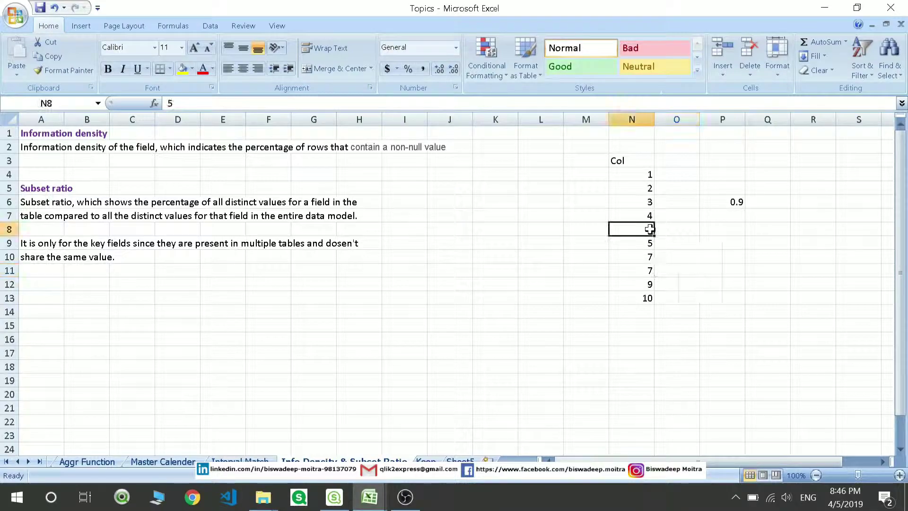
{"action": "left_click", "coordinate": [649, 270]}
{"action": "left_click", "coordinate": [649, 256]}
{"action": "left_click", "coordinate": [649, 270]}
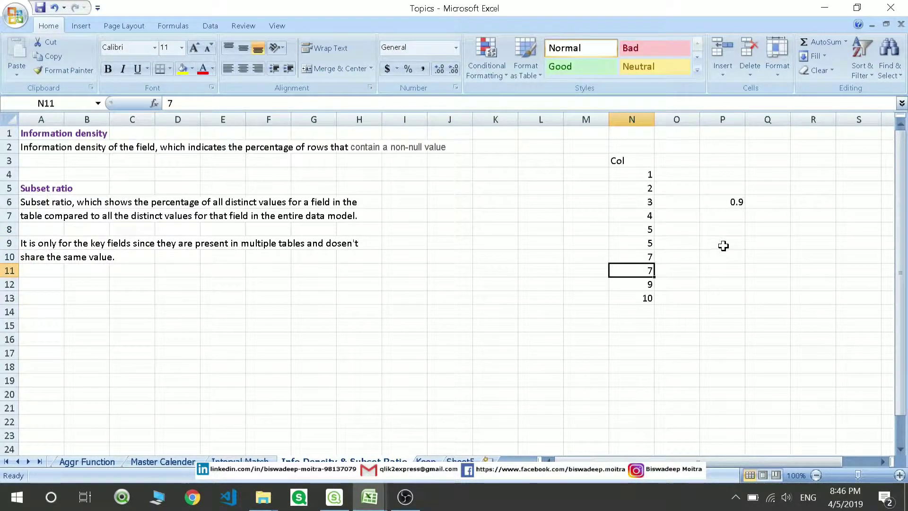
Enter =8/10 in cell P9 to show the new 0.8 subset ratio.
{"action": "left_click", "coordinate": [723, 244]}
{"action": "type", "text": "="}
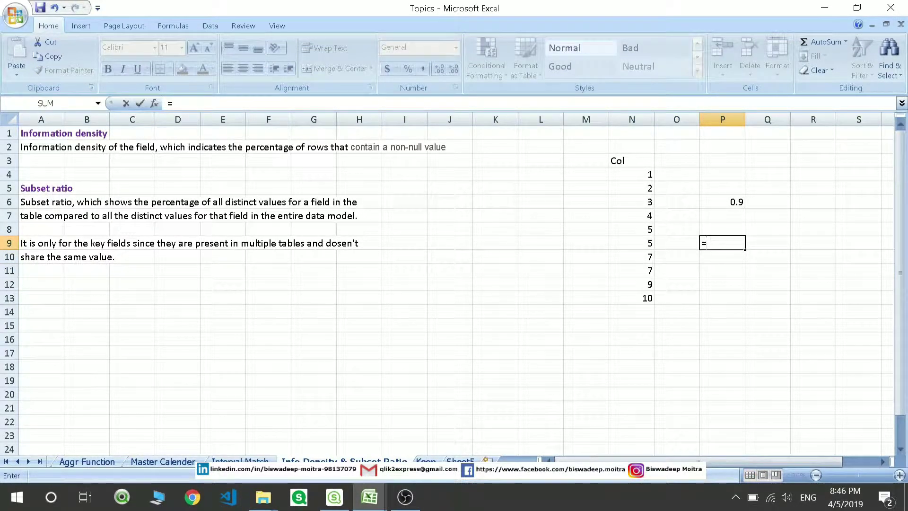
{"action": "type", "text": "8/10"}
{"action": "key", "text": "Return"}
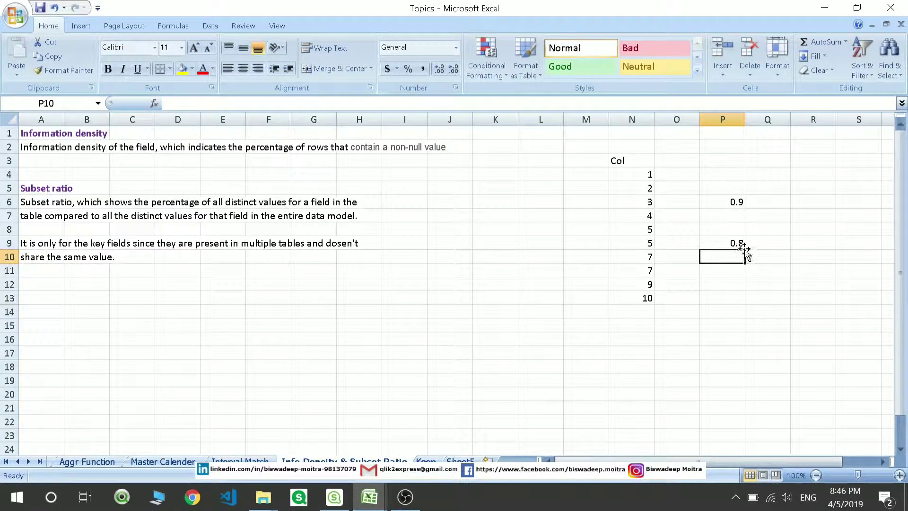
{"action": "left_click", "coordinate": [727, 243]}
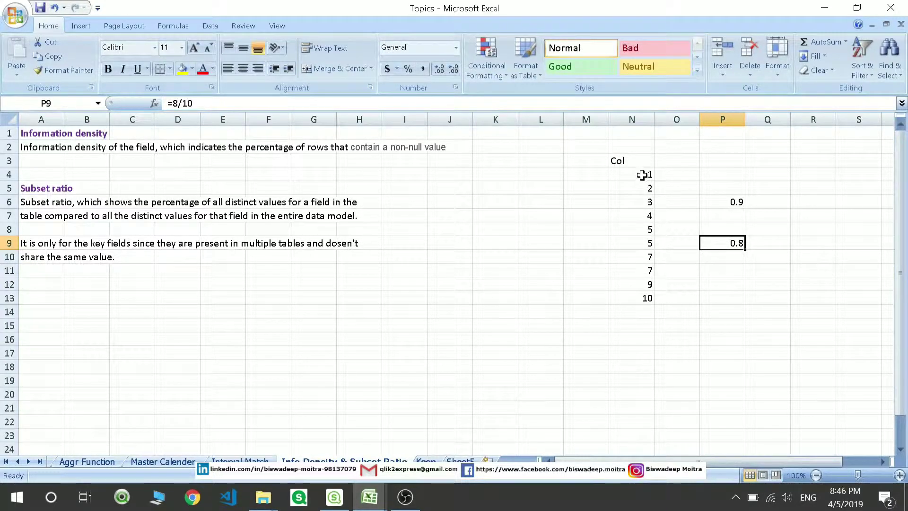
{"action": "left_click_drag", "start_coordinate": [642, 175], "coordinate": [634, 294]}
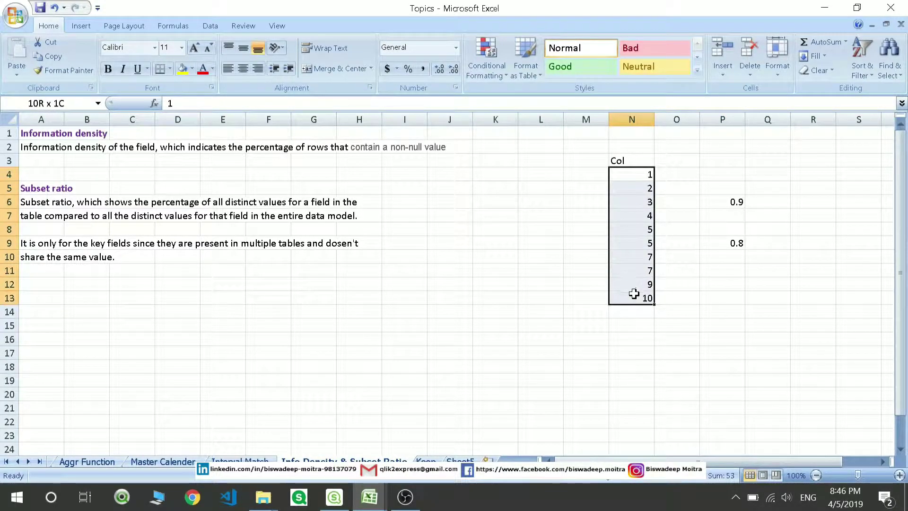
{"action": "left_click", "coordinate": [634, 228]}
{"action": "left_click_drag", "start_coordinate": [641, 174], "coordinate": [634, 288]}
Open the Qlik Sense data load script, then bring the Test workbook forward.
{"action": "key", "text": "alt+Tab"}
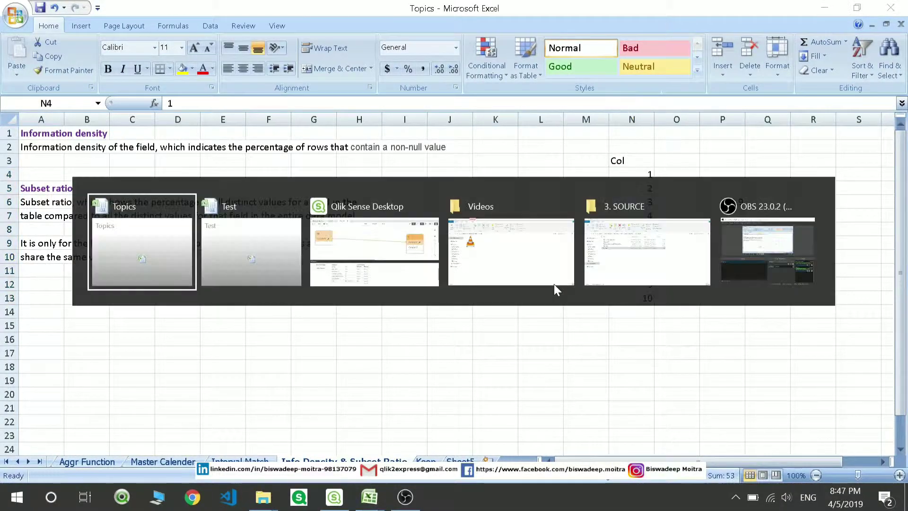
{"action": "key", "text": "alt+Tab"}
{"action": "key", "text": "alt+Tab"}
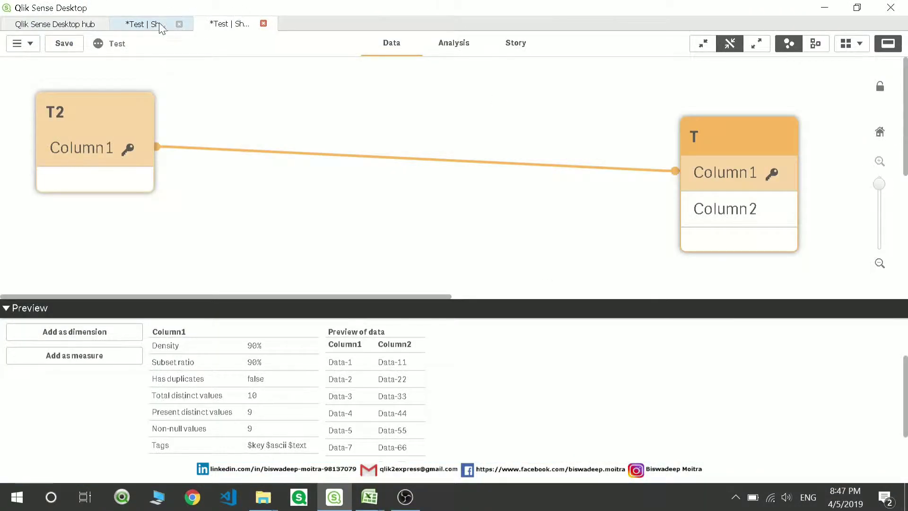
{"action": "left_click", "coordinate": [160, 24]}
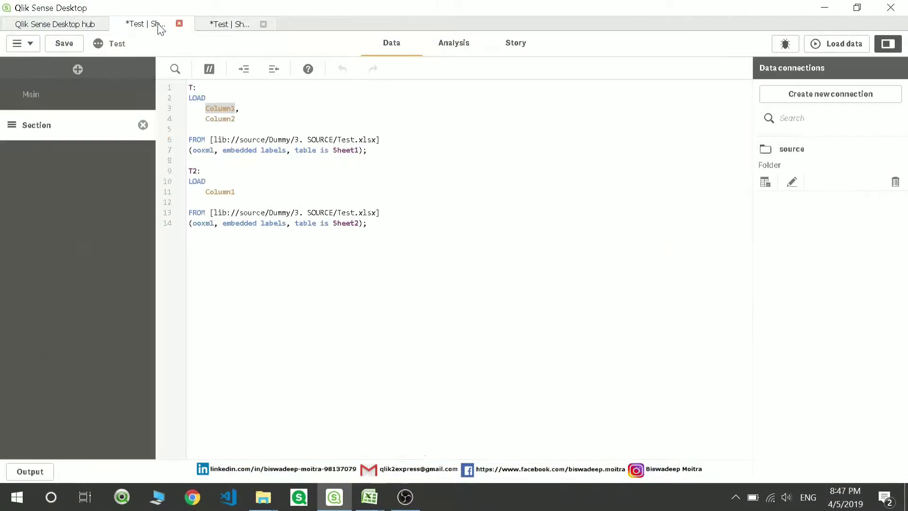
{"action": "mouse_move", "coordinate": [369, 496]}
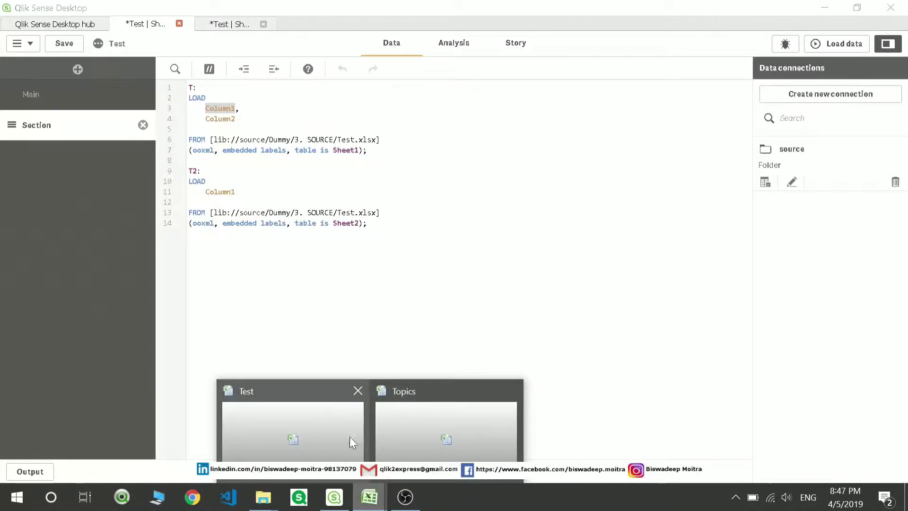
{"action": "left_click", "coordinate": [341, 416]}
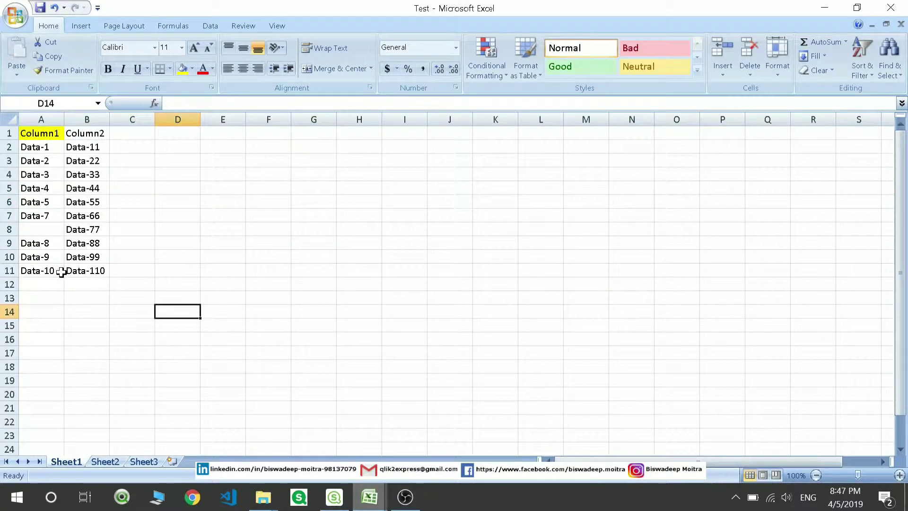
Copy Data-7 from A7 into the empty cell A8.
{"action": "left_click", "coordinate": [56, 270]}
{"action": "left_click", "coordinate": [48, 216]}
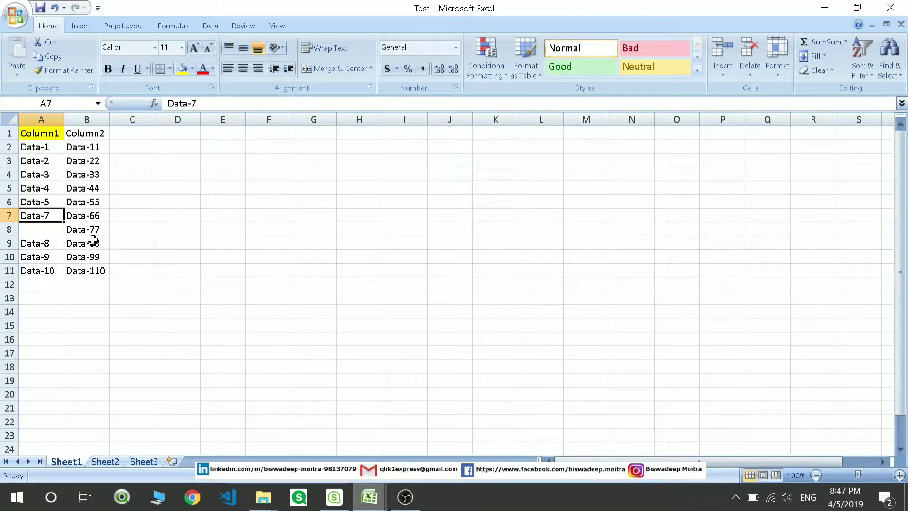
{"action": "key", "text": "ctrl+c"}
{"action": "left_click", "coordinate": [52, 228]}
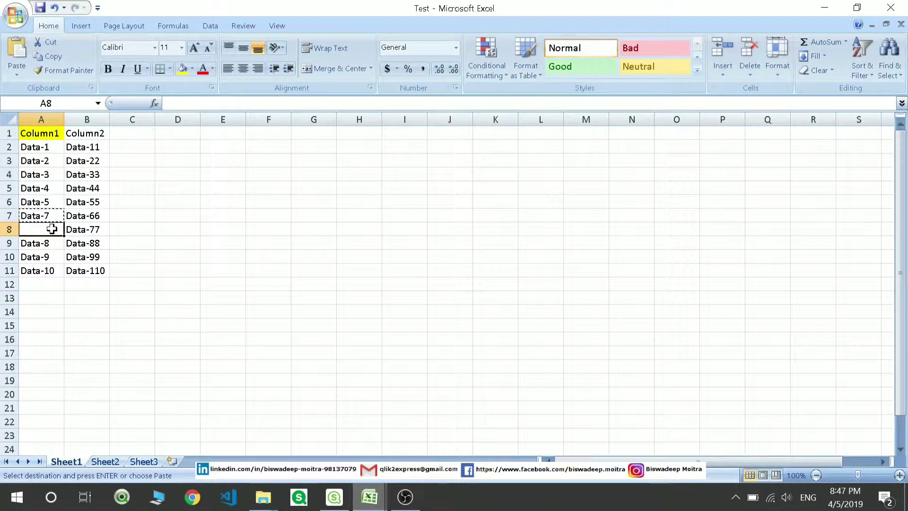
{"action": "key", "text": "ctrl+v"}
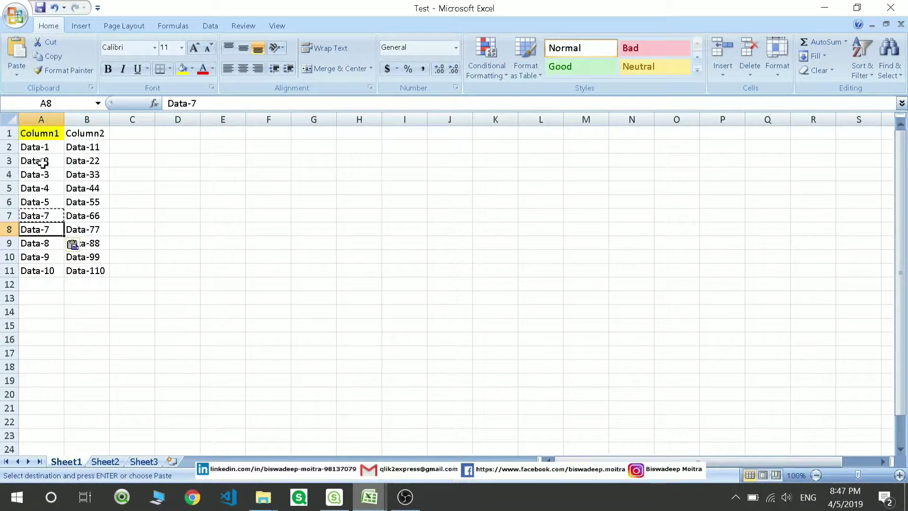
Check Column1's values A2:A11 and highlight the duplicate Data-7 pair in A7:A8.
{"action": "left_click_drag", "start_coordinate": [44, 147], "coordinate": [48, 269]}
{"action": "left_click", "coordinate": [47, 215]}
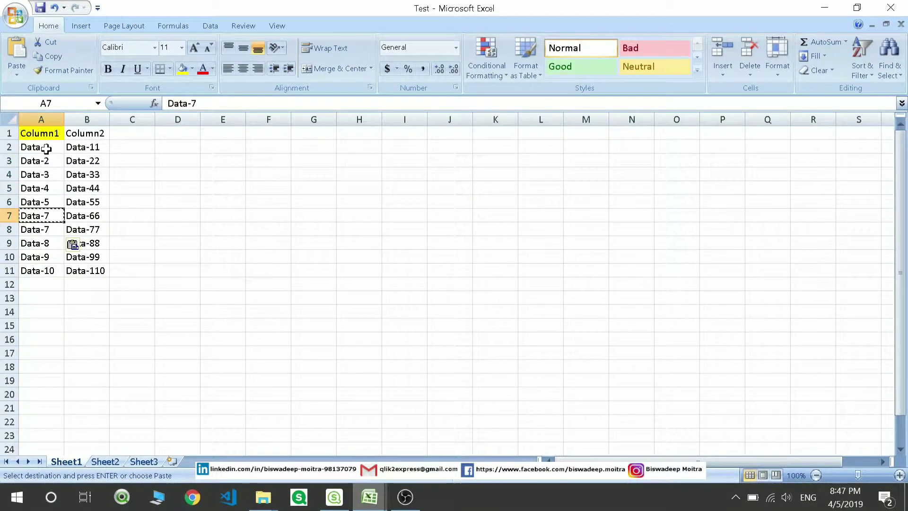
{"action": "left_click_drag", "start_coordinate": [44, 148], "coordinate": [54, 263]}
{"action": "left_click_drag", "start_coordinate": [49, 215], "coordinate": [51, 229]}
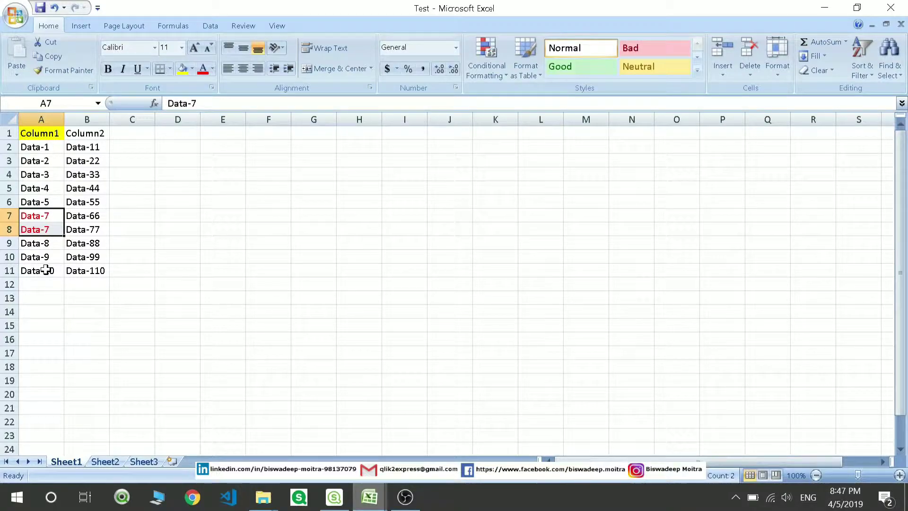
{"action": "left_click_drag", "start_coordinate": [52, 216], "coordinate": [46, 226]}
{"action": "left_click", "coordinate": [141, 235]}
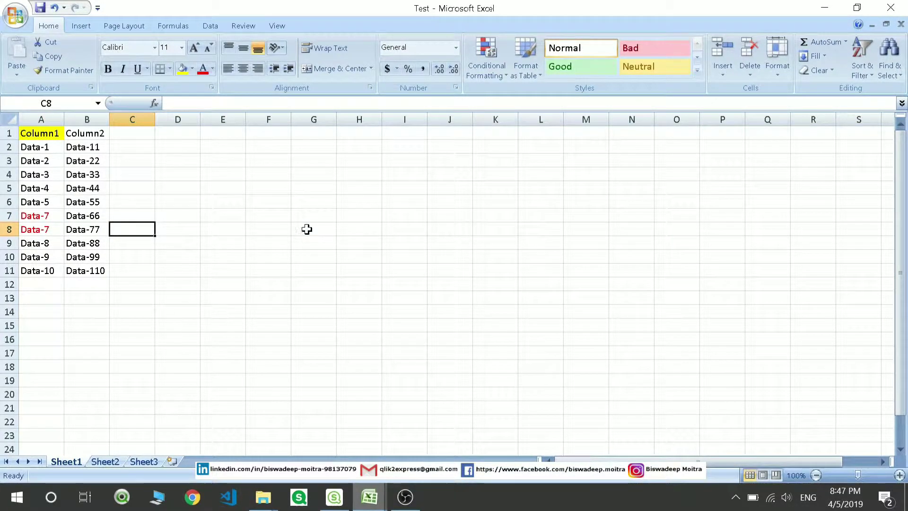
{"action": "key", "text": "alt+Tab"}
{"action": "key", "text": "alt+Tab"}
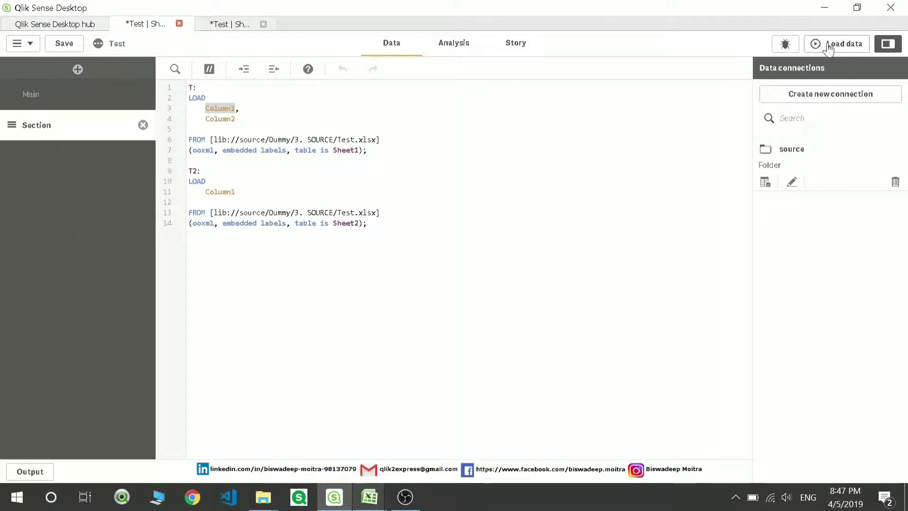
Reload the data and view Column1 in table T: 100% density, 90% subset ratio.
{"action": "left_click", "coordinate": [829, 47]}
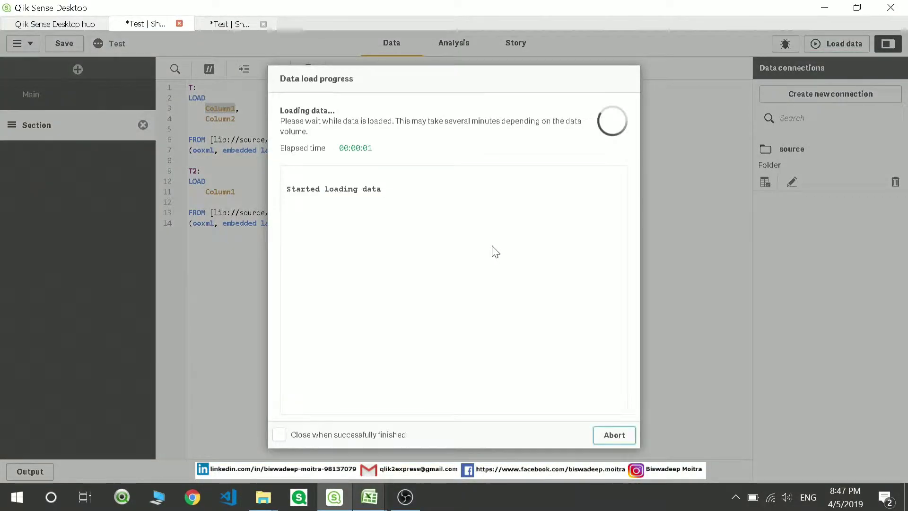
{"action": "left_click", "coordinate": [614, 435]}
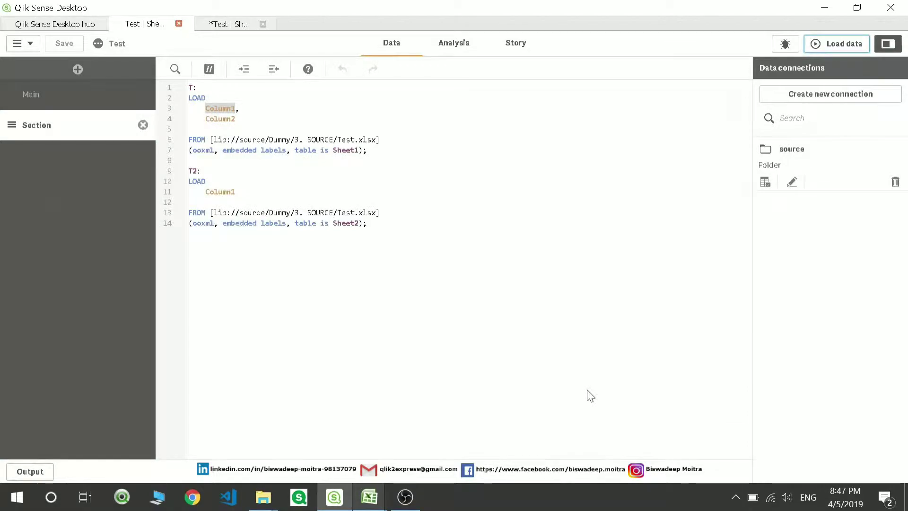
{"action": "left_click", "coordinate": [223, 27]}
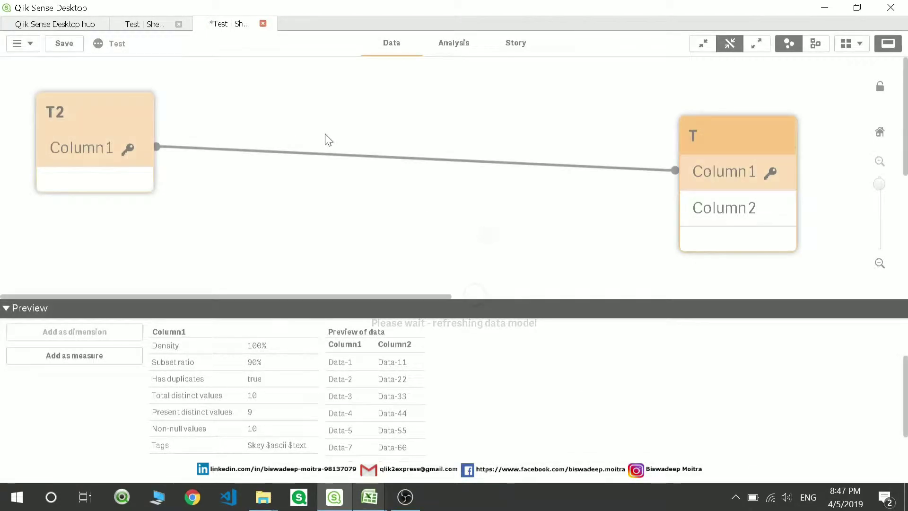
{"action": "left_click", "coordinate": [711, 186]}
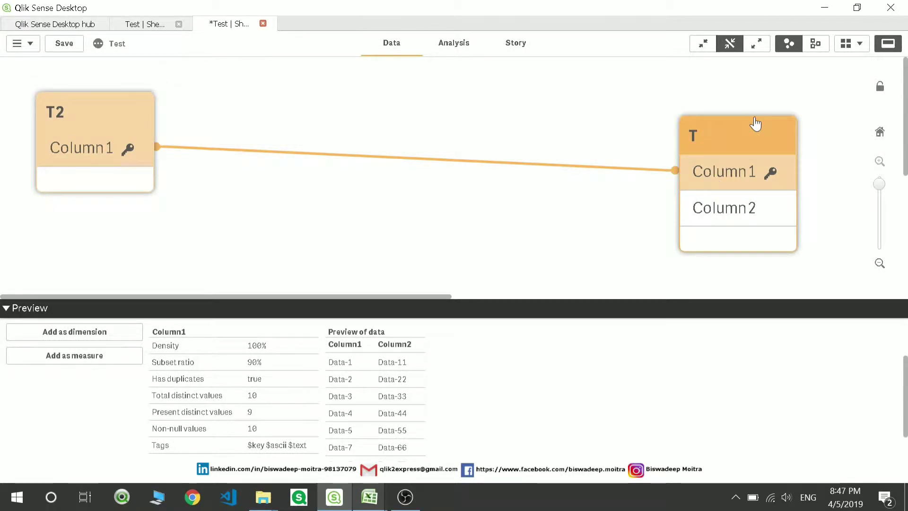
{"action": "left_click_drag", "start_coordinate": [753, 123], "coordinate": [582, 99]}
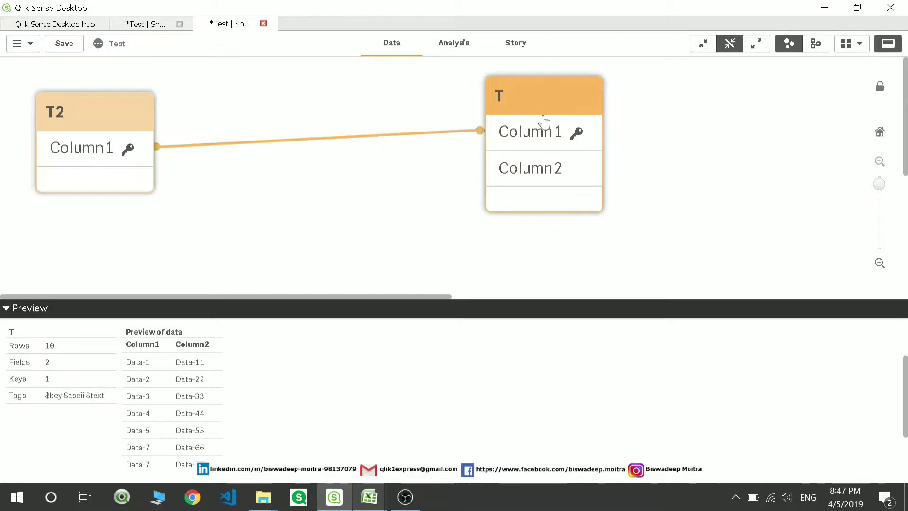
{"action": "left_click", "coordinate": [541, 135]}
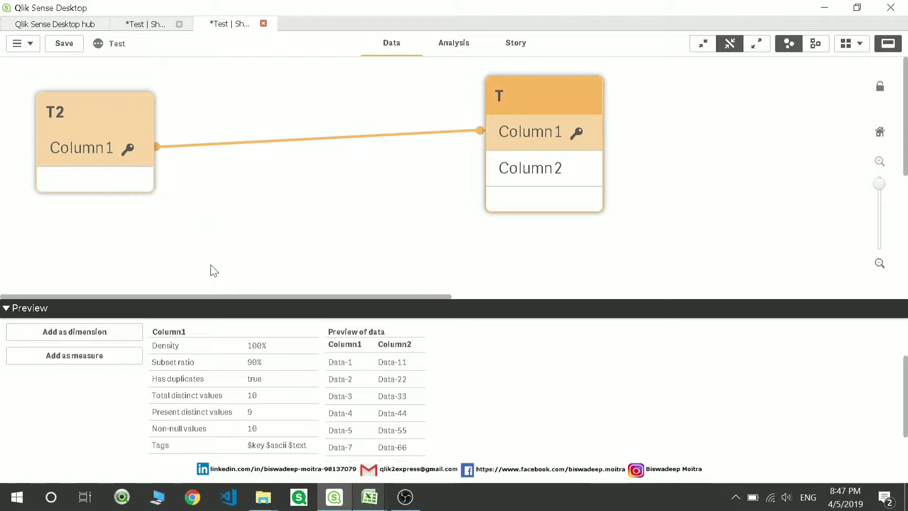
Glance at the load script, return to the model viewer, then bring up the Topics workbook.
{"action": "left_click", "coordinate": [136, 25]}
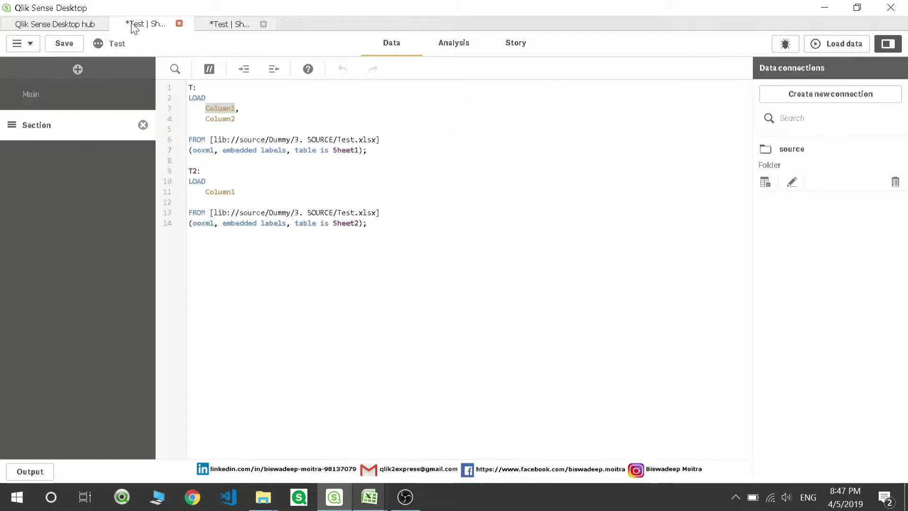
{"action": "left_click", "coordinate": [227, 25]}
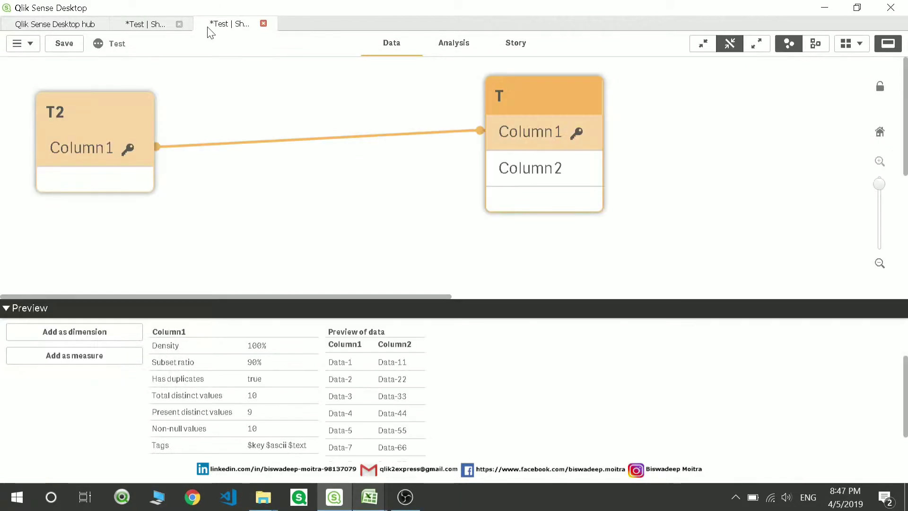
{"action": "left_click", "coordinate": [368, 495]}
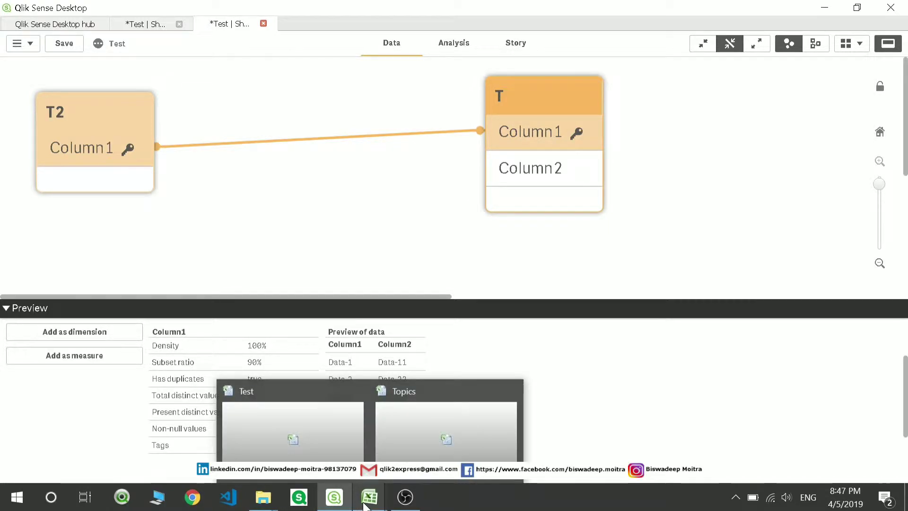
{"action": "left_click", "coordinate": [407, 438]}
In the Test workbook, select all ten Column1 values to review them.
{"action": "mouse_move", "coordinate": [368, 497]}
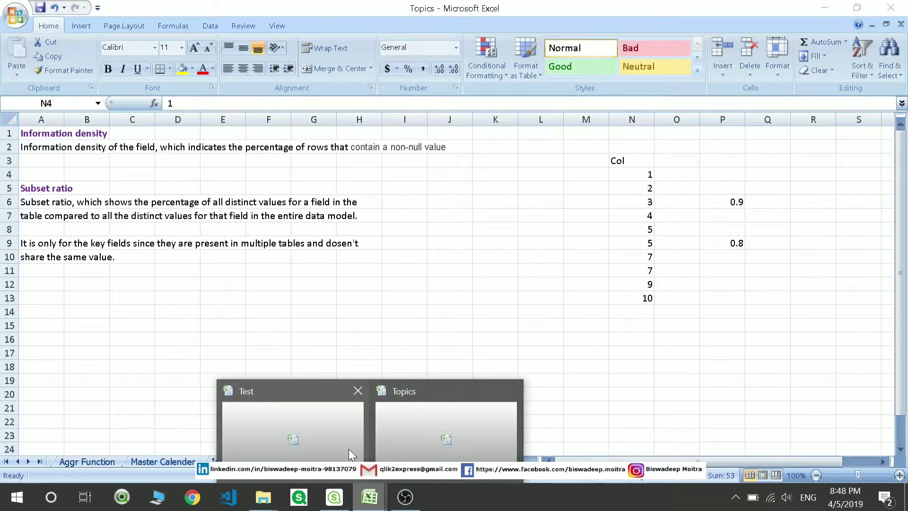
{"action": "left_click", "coordinate": [324, 442]}
{"action": "left_click", "coordinate": [162, 296]}
{"action": "left_click_drag", "start_coordinate": [54, 216], "coordinate": [51, 229]}
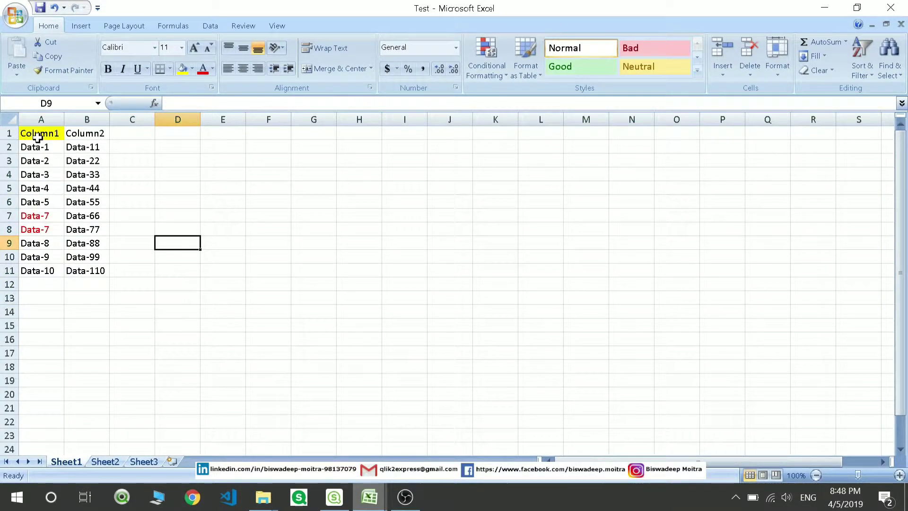
{"action": "left_click_drag", "start_coordinate": [36, 147], "coordinate": [41, 215]}
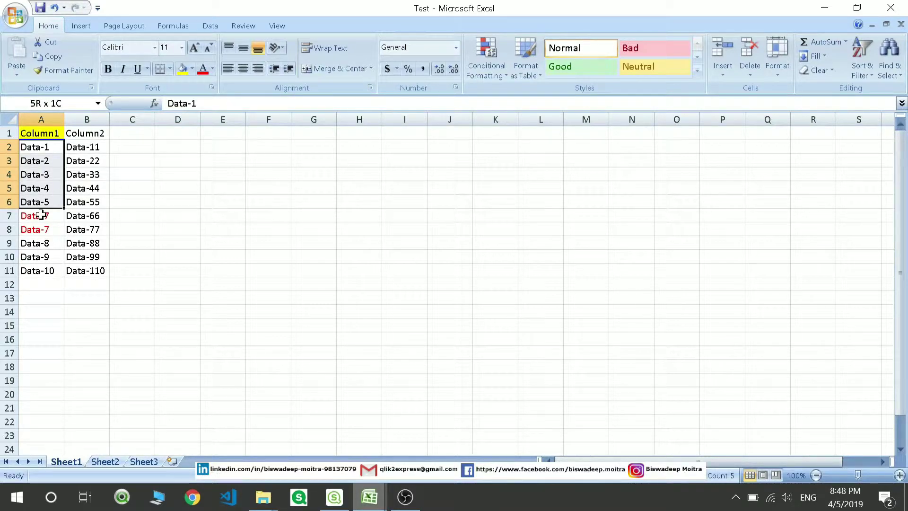
{"action": "key", "text": "ctrl+shift+Down"}
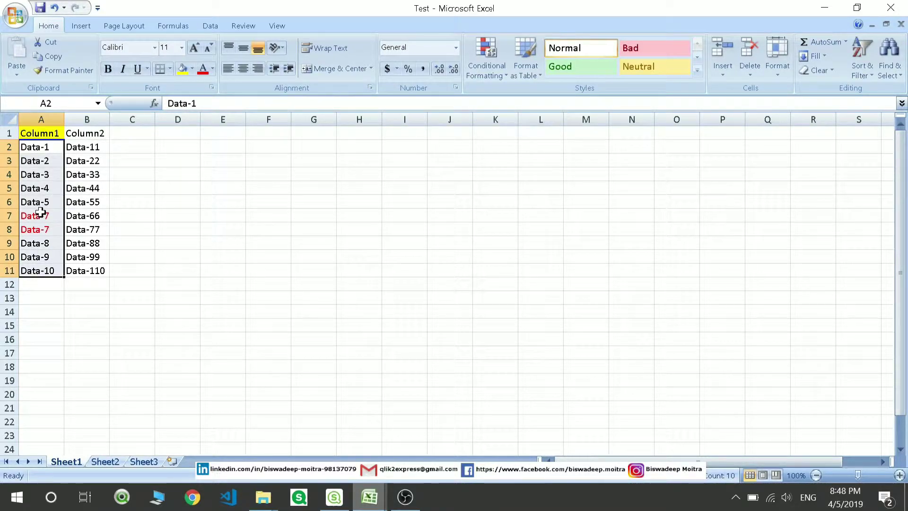
Enter =9/10 in cell E4 as a quick 0.9 calculation.
{"action": "left_click", "coordinate": [211, 173]}
{"action": "type", "text": "="}
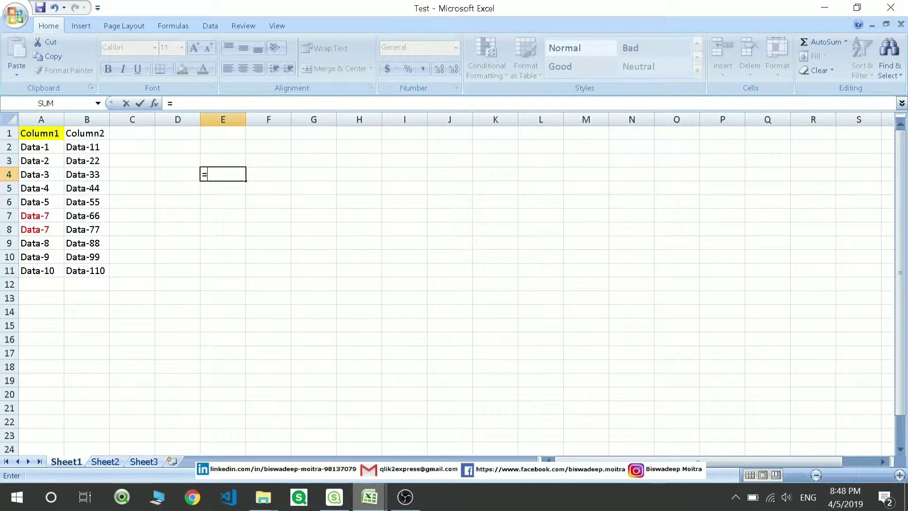
{"action": "type", "text": "9/10"}
{"action": "key", "text": "Return"}
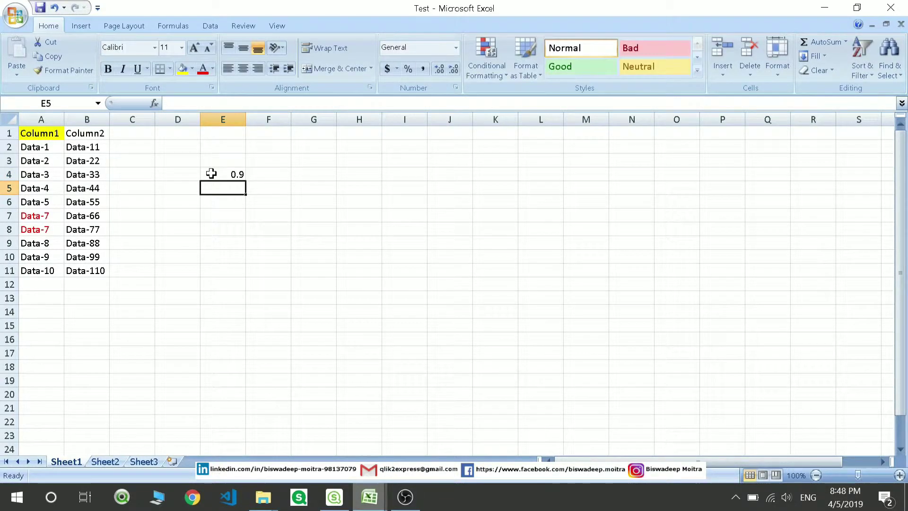
{"action": "left_click", "coordinate": [211, 174]}
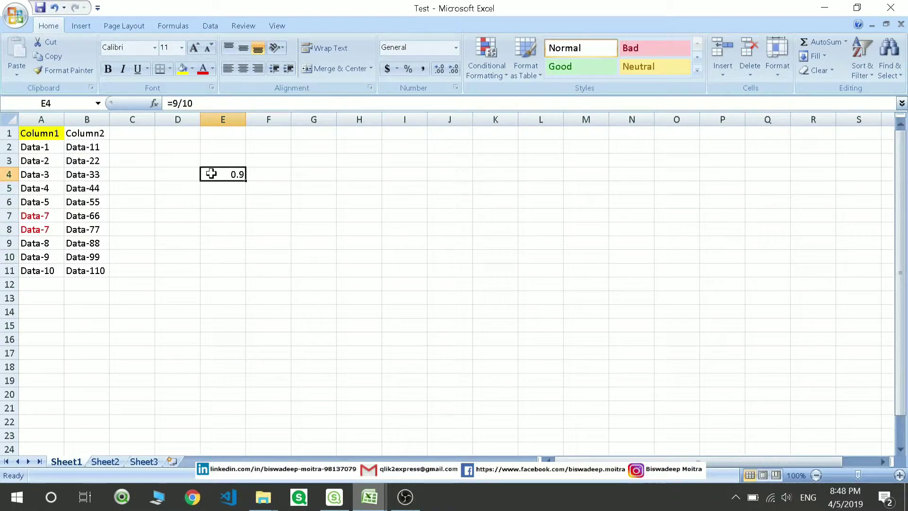
Copy Data-5 from A6 over Data-4 in A5.
{"action": "left_click", "coordinate": [52, 202]}
{"action": "key", "text": "ctrl+c"}
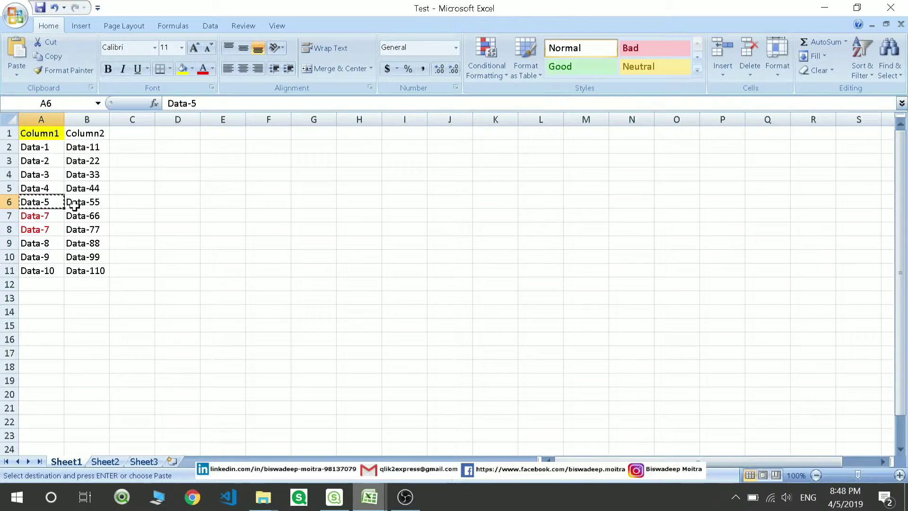
{"action": "left_click", "coordinate": [52, 186]}
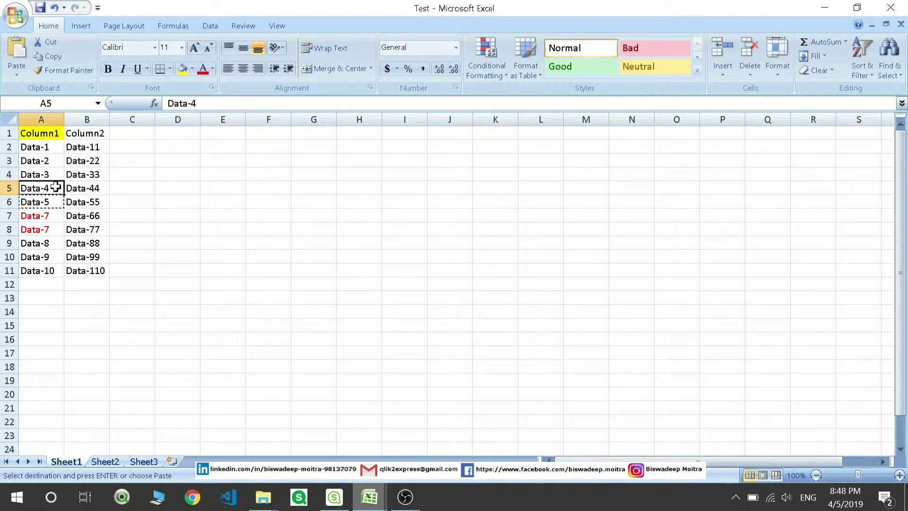
{"action": "left_click_drag", "start_coordinate": [56, 187], "coordinate": [56, 202]}
{"action": "key", "text": "ctrl+v"}
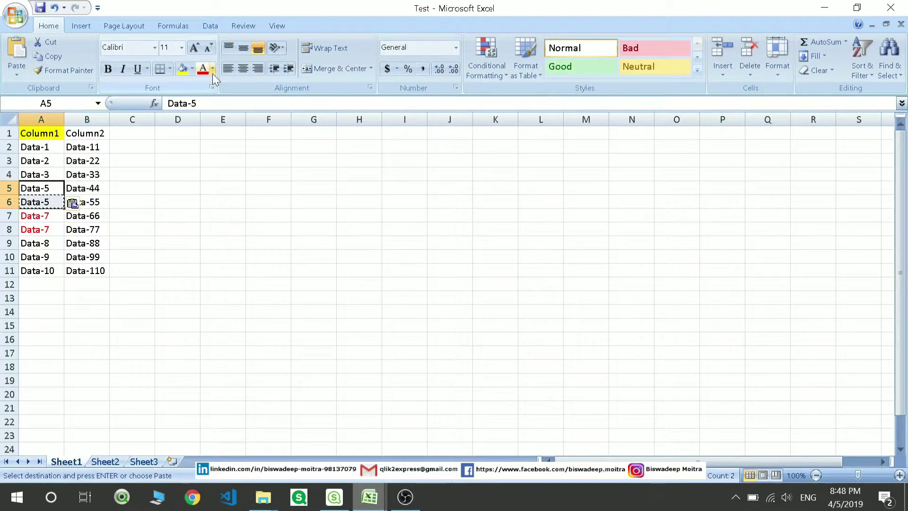
Set the font colour of the two Data-5 cells A5:A6 to light blue.
{"action": "left_click", "coordinate": [212, 73]}
{"action": "left_click", "coordinate": [228, 146]}
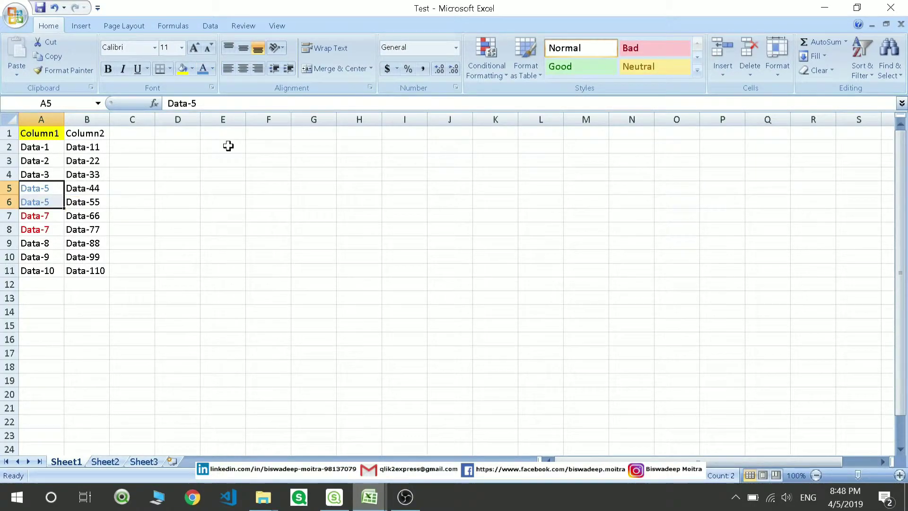
{"action": "left_click", "coordinate": [132, 228]}
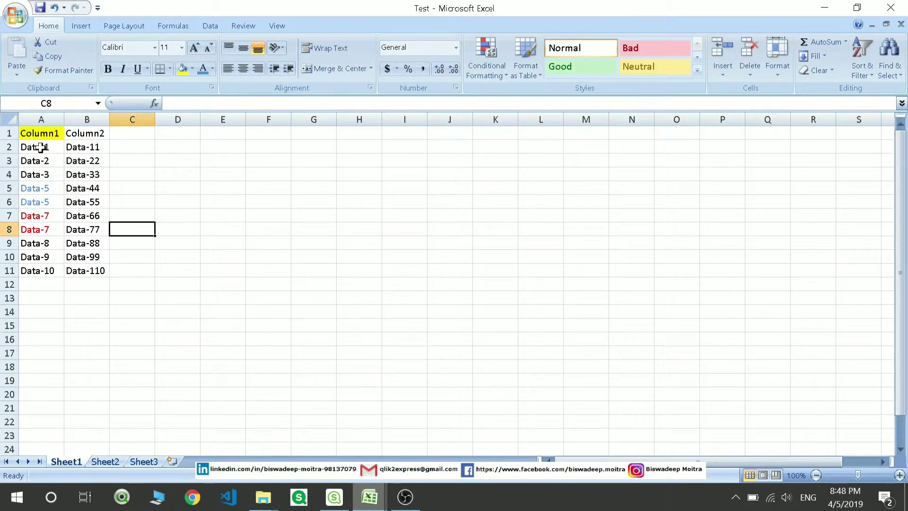
{"action": "left_click_drag", "start_coordinate": [41, 147], "coordinate": [37, 270]}
{"action": "left_click", "coordinate": [194, 189]}
Open Qlik Sense Desktop's data model viewer tab showing T and T2 linked on Column1.
{"action": "key", "text": "alt+Tab"}
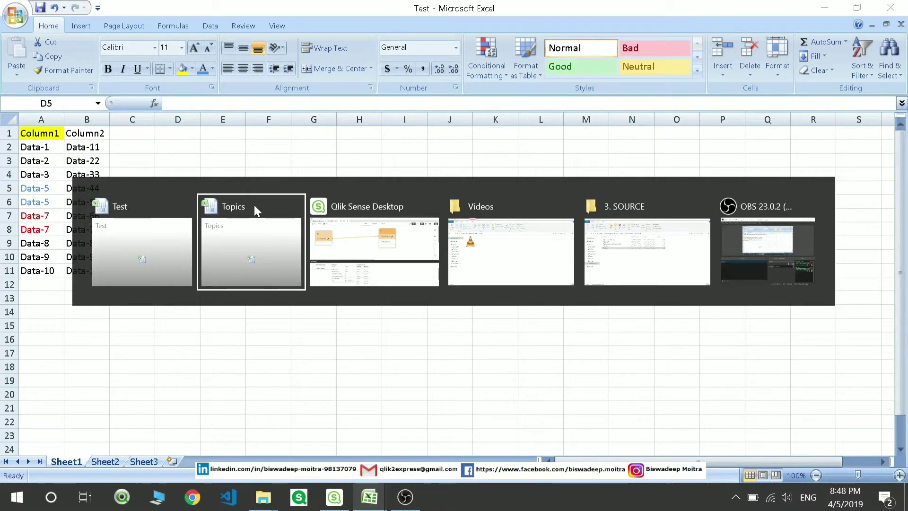
{"action": "key", "text": "alt+Tab"}
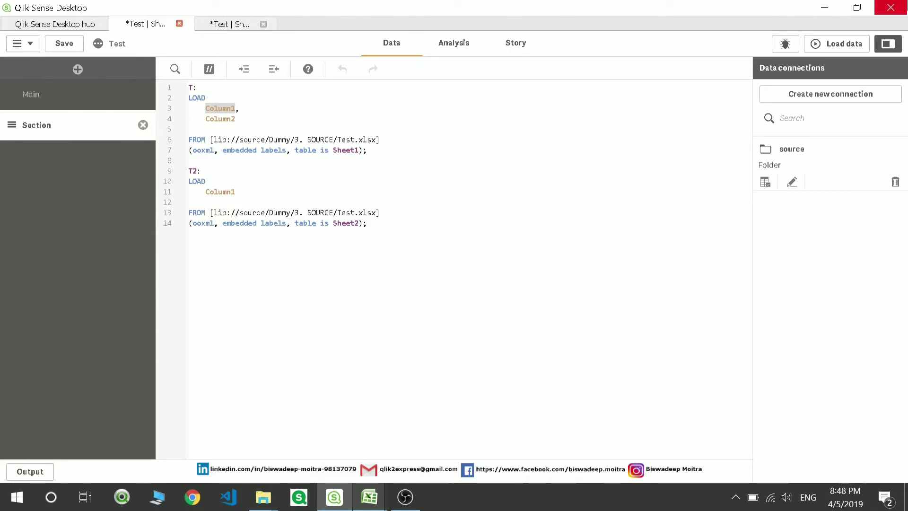
{"action": "left_click", "coordinate": [229, 24]}
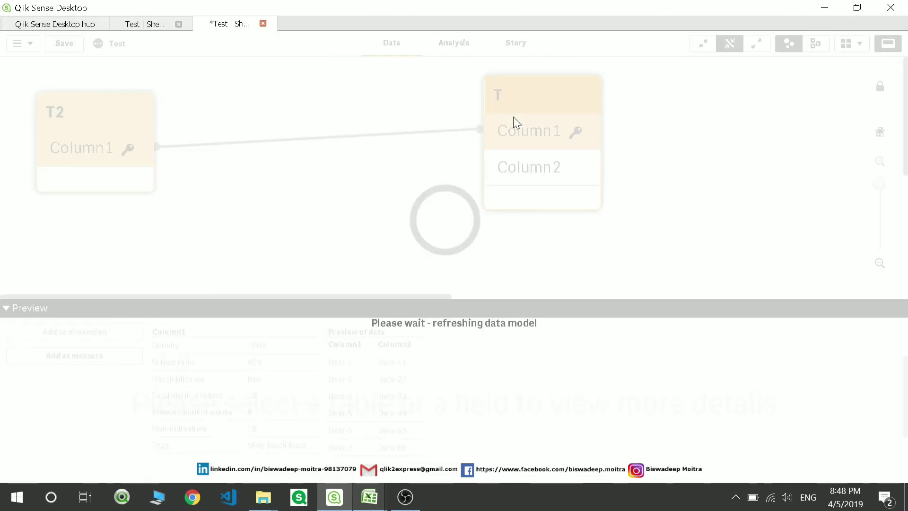